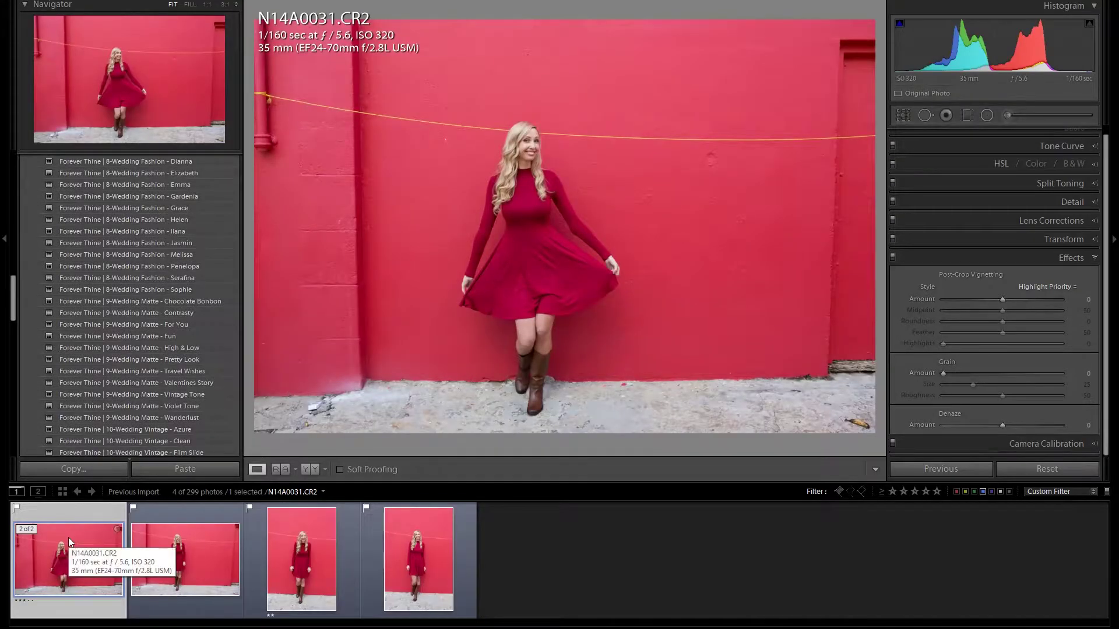
Check the faces in N14A0034 and N14A0037 at 1:1 zoom.
{"action": "key", "text": "Right"}
{"action": "key", "text": "Right"}
{"action": "key", "text": "Right"}
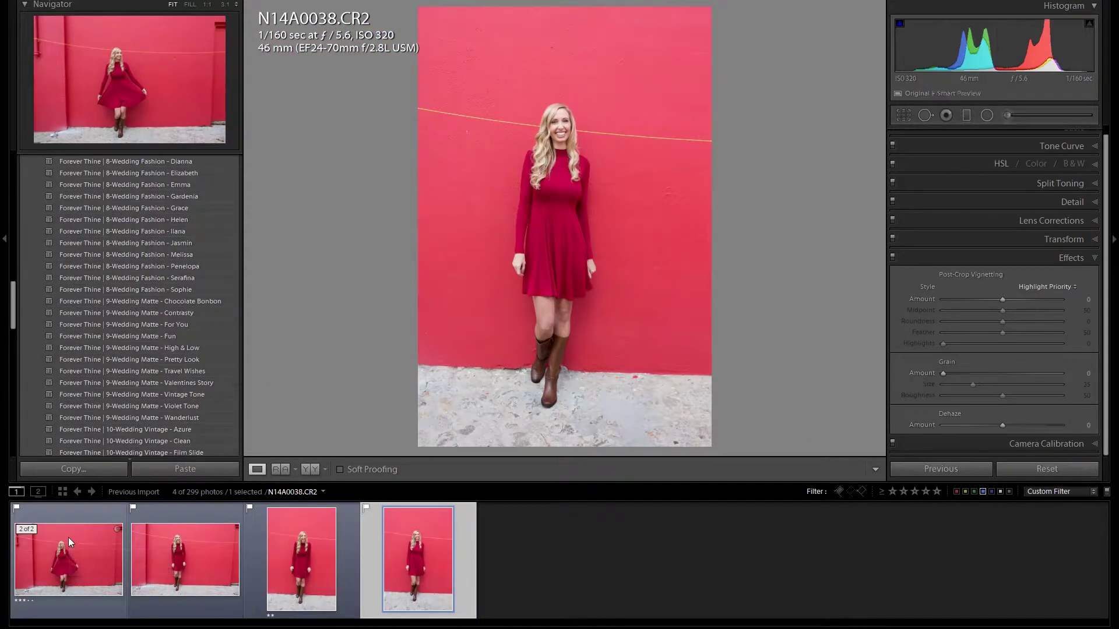
{"action": "left_click", "coordinate": [555, 128]}
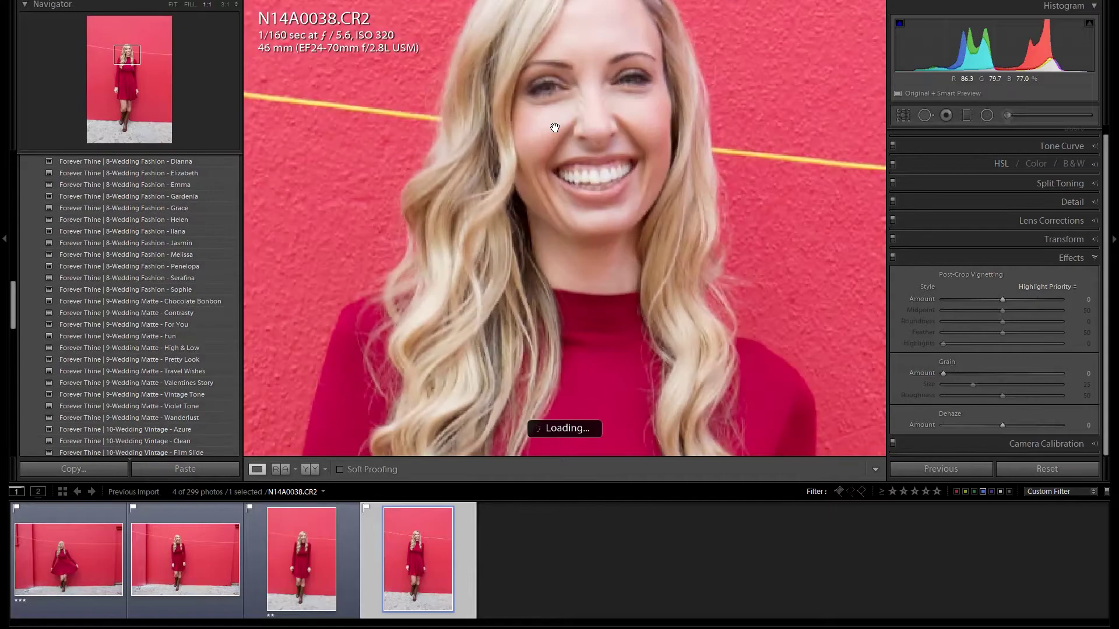
{"action": "left_click", "coordinate": [565, 175]}
{"action": "left_click", "coordinate": [314, 535]}
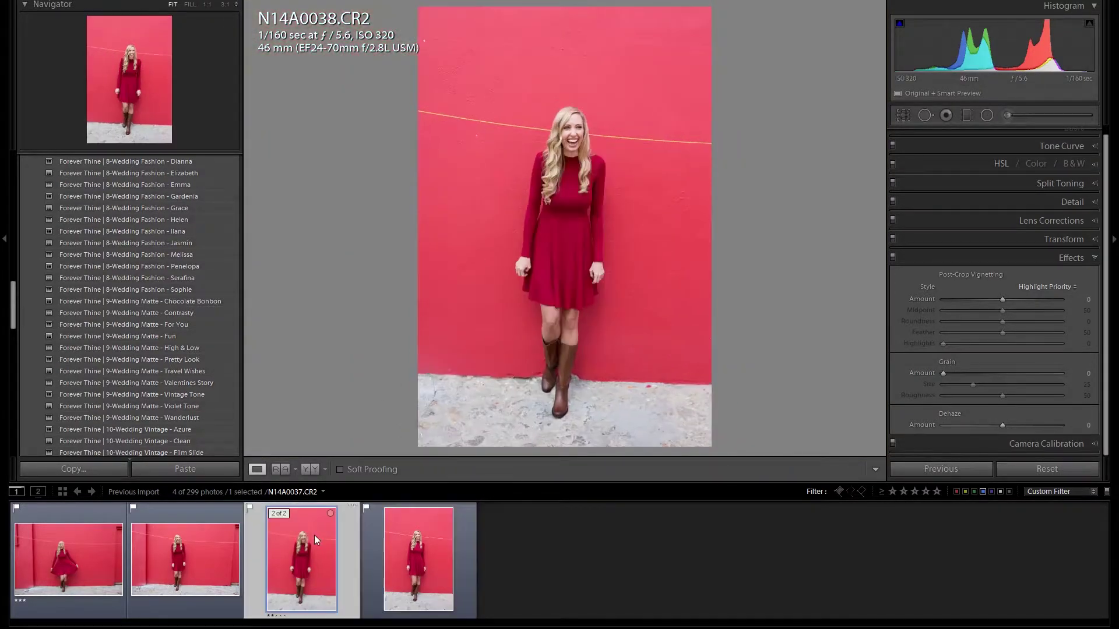
{"action": "left_click", "coordinate": [565, 168]}
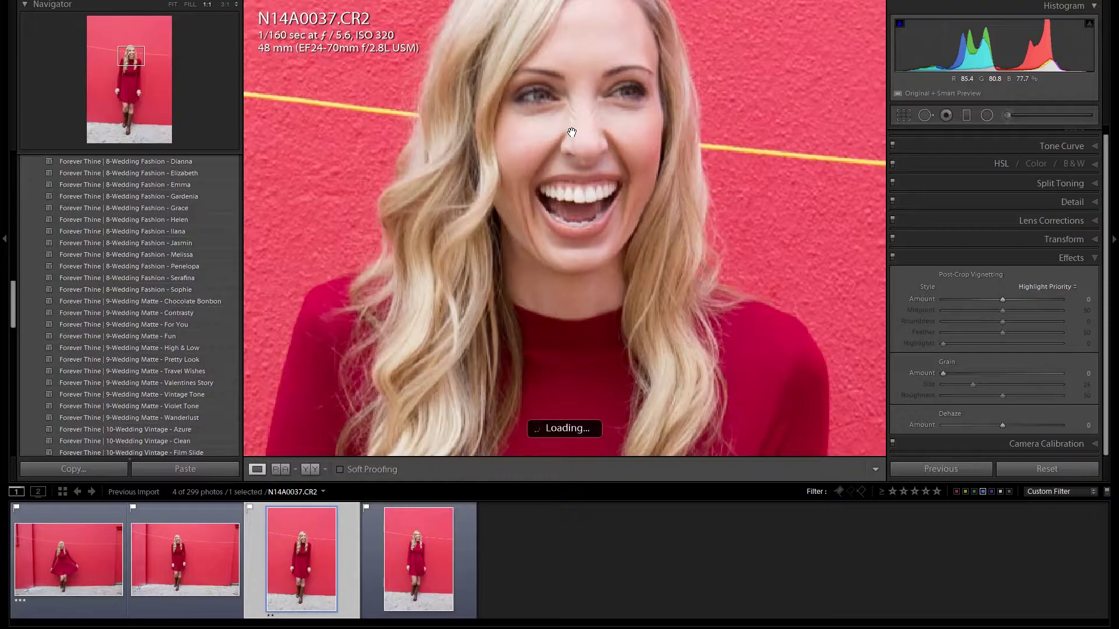
{"action": "left_click", "coordinate": [572, 133]}
Recheck N14A0034's face and inspect N14A0031's face at 1:1 zoom.
{"action": "left_click", "coordinate": [239, 544]}
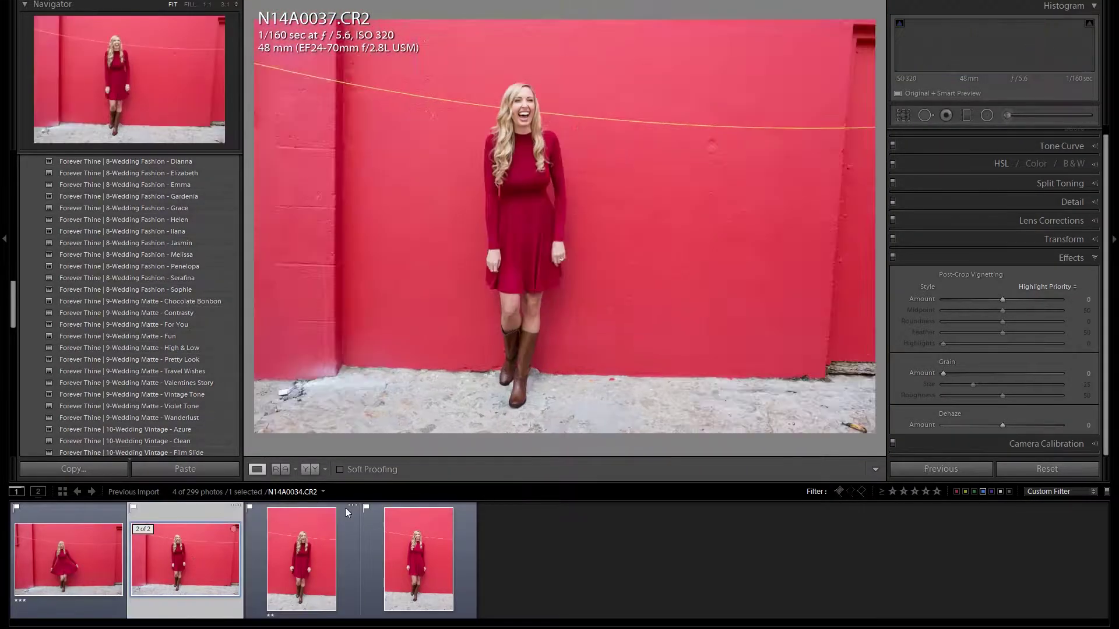
{"action": "left_click", "coordinate": [530, 106]}
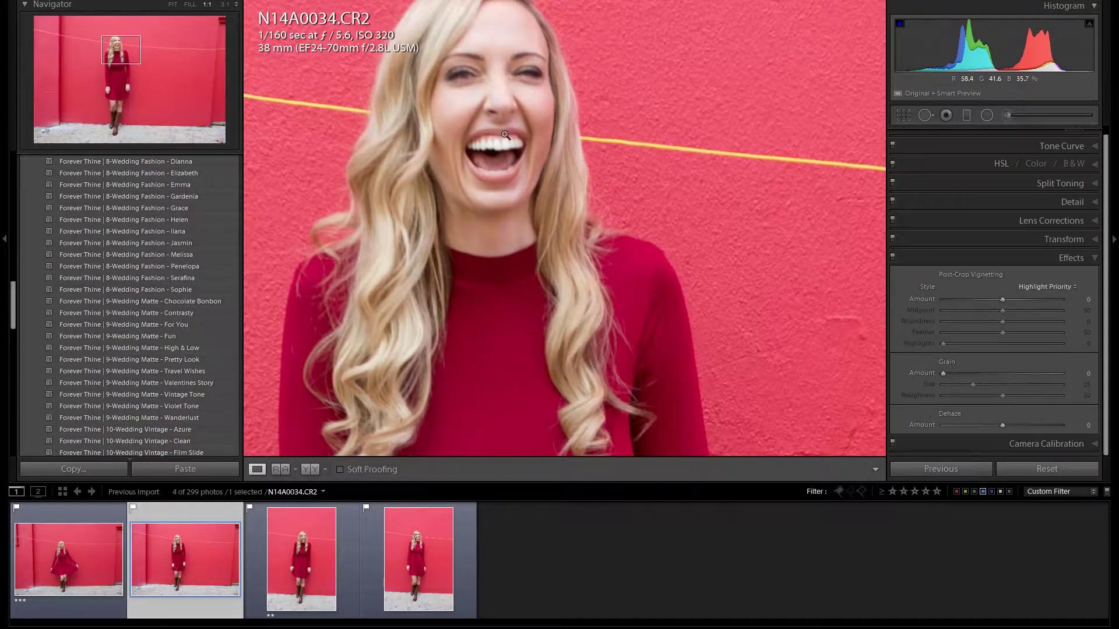
{"action": "left_click", "coordinate": [505, 134]}
{"action": "left_click", "coordinate": [88, 563]}
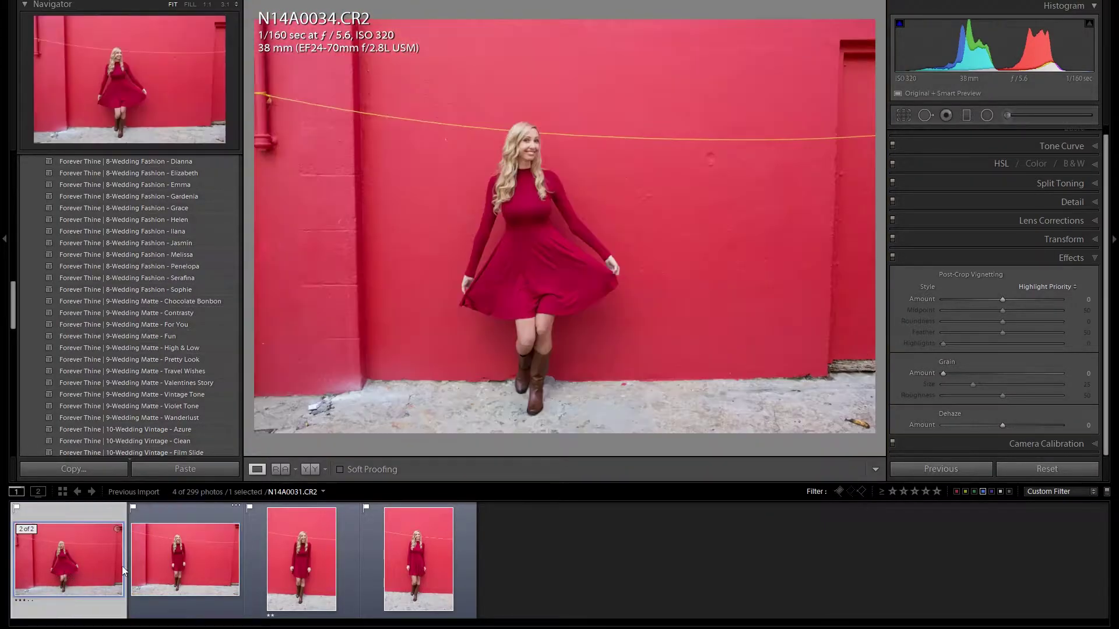
{"action": "left_click", "coordinate": [523, 153]}
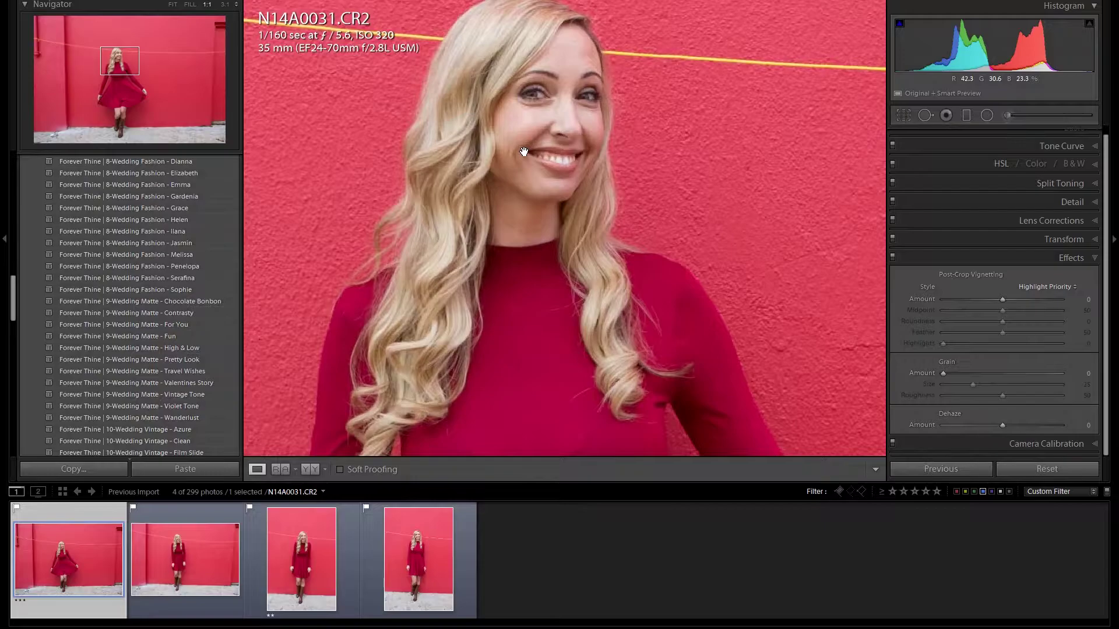
{"action": "left_click", "coordinate": [524, 153]}
Bring the basic adjustments into view and select all four photos for syncing.
{"action": "scroll", "coordinate": [1023, 236], "scroll_direction": "up", "scroll_amount": 1}
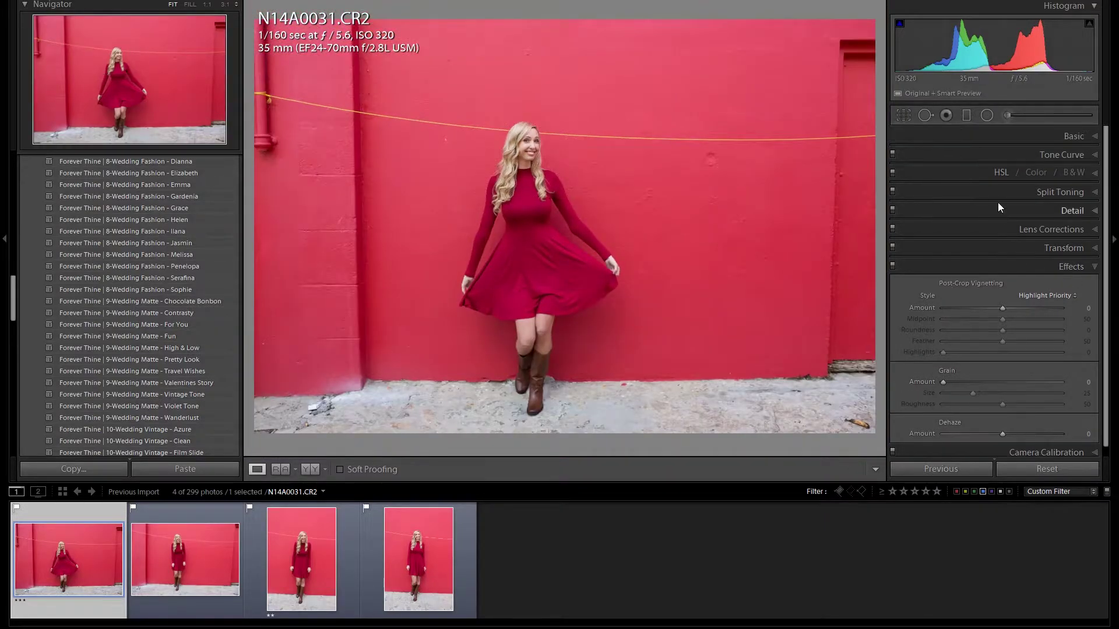
{"action": "scroll", "coordinate": [1087, 291], "scroll_direction": "down", "scroll_amount": 1}
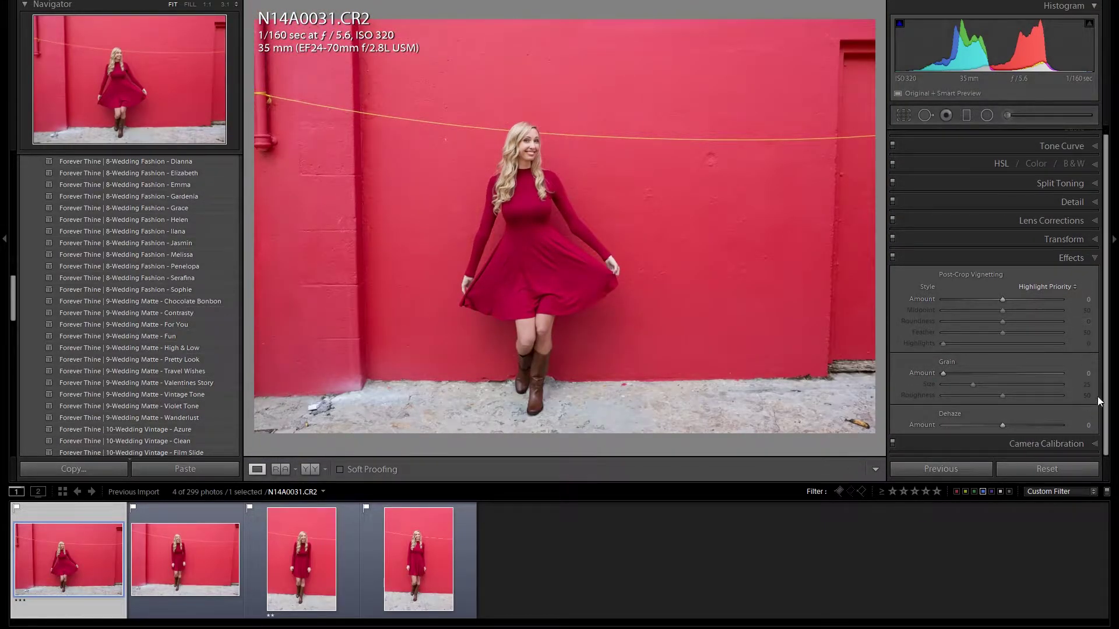
{"action": "left_click", "coordinate": [1094, 258]}
{"action": "key", "text": "ctrl+a"}
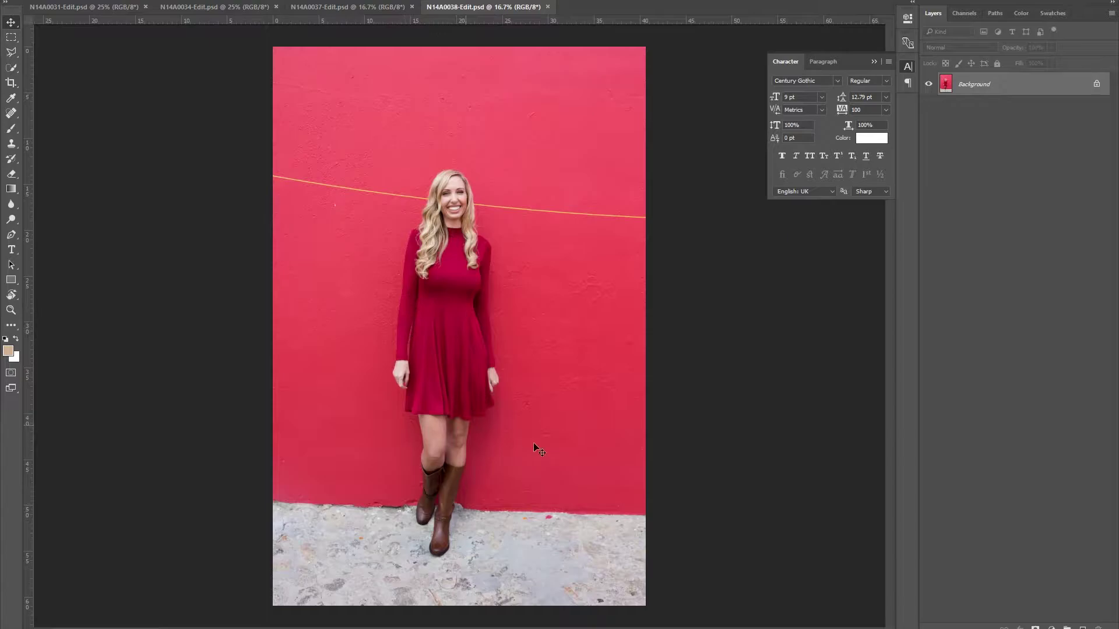
Zoom out to the whole photo, then switch to N14A0031-Edit.psd and zoom out there too.
{"action": "key", "text": "z"}
{"action": "left_click_drag", "start_coordinate": [490, 291], "coordinate": [483, 293]}
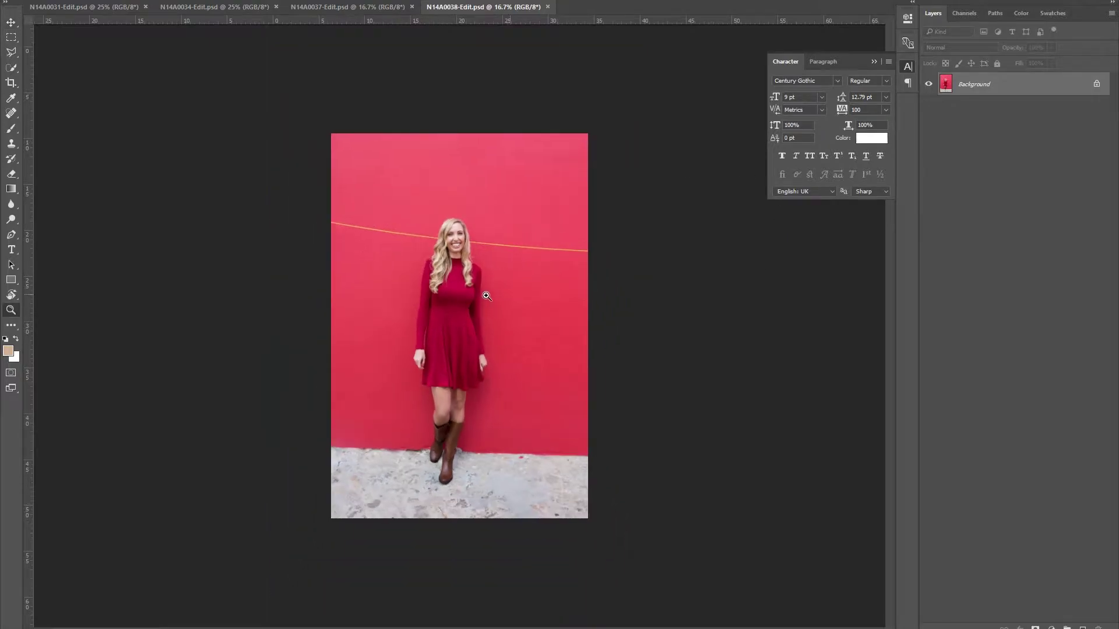
{"action": "left_click", "coordinate": [76, 7]}
{"action": "left_click_drag", "start_coordinate": [518, 299], "coordinate": [540, 301]}
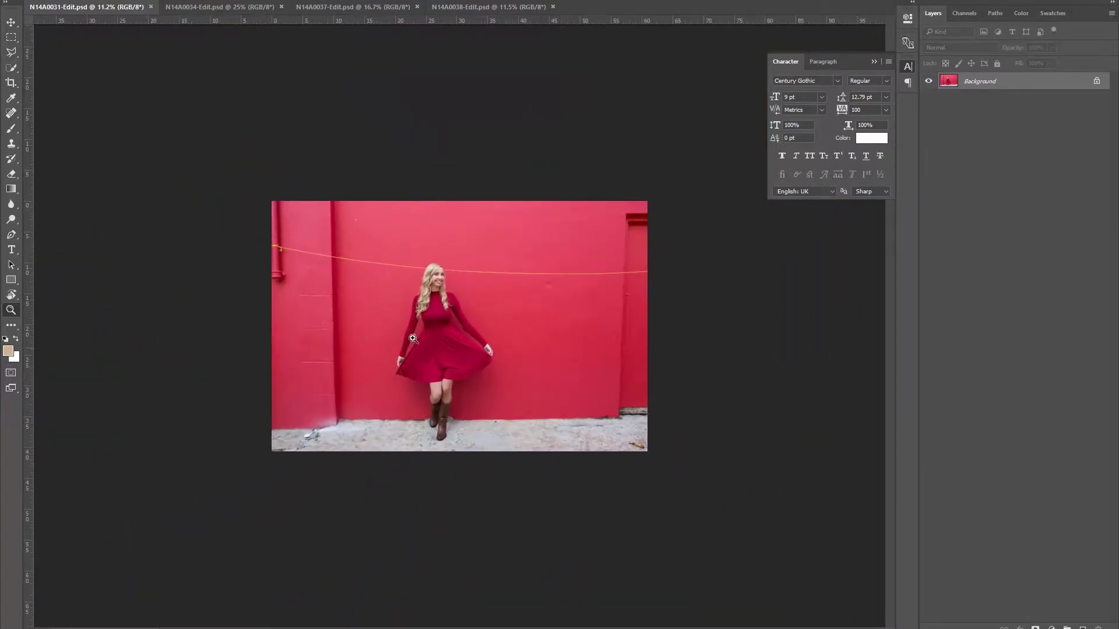
Widen the N14A0031 canvas to the right with white space.
{"action": "key", "text": "c"}
{"action": "left_click_drag", "start_coordinate": [650, 326], "coordinate": [727, 315]}
{"action": "key", "text": "Return"}
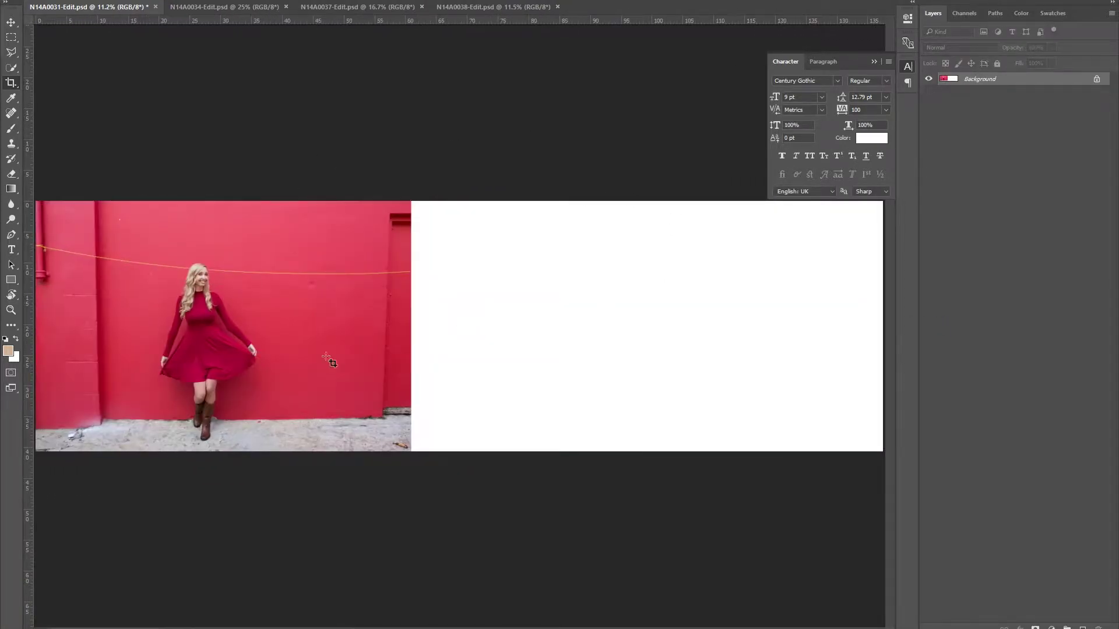
Copy a full-height strip of the woman from N14A0034 and paste it beside the first pose.
{"action": "key", "text": "m"}
{"action": "key", "text": "ctrl+Tab"}
{"action": "left_click_drag", "start_coordinate": [354, 172], "coordinate": [550, 576]}
{"action": "left_click_drag", "start_coordinate": [331, 148], "coordinate": [542, 507]}
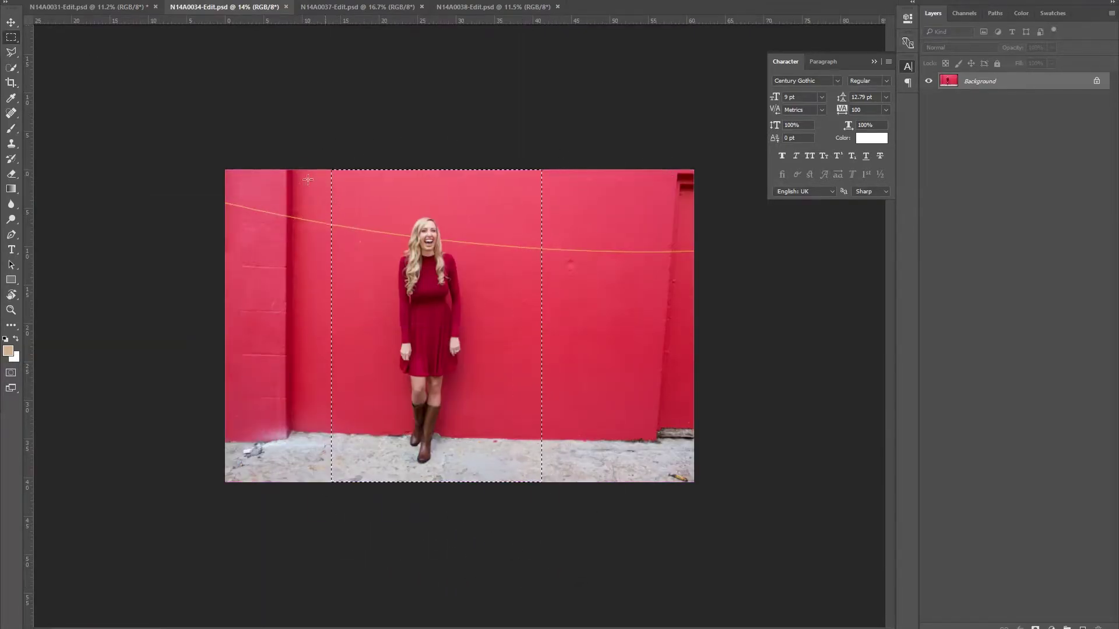
{"action": "left_click", "coordinate": [101, 8]}
{"action": "key", "text": "ctrl+v"}
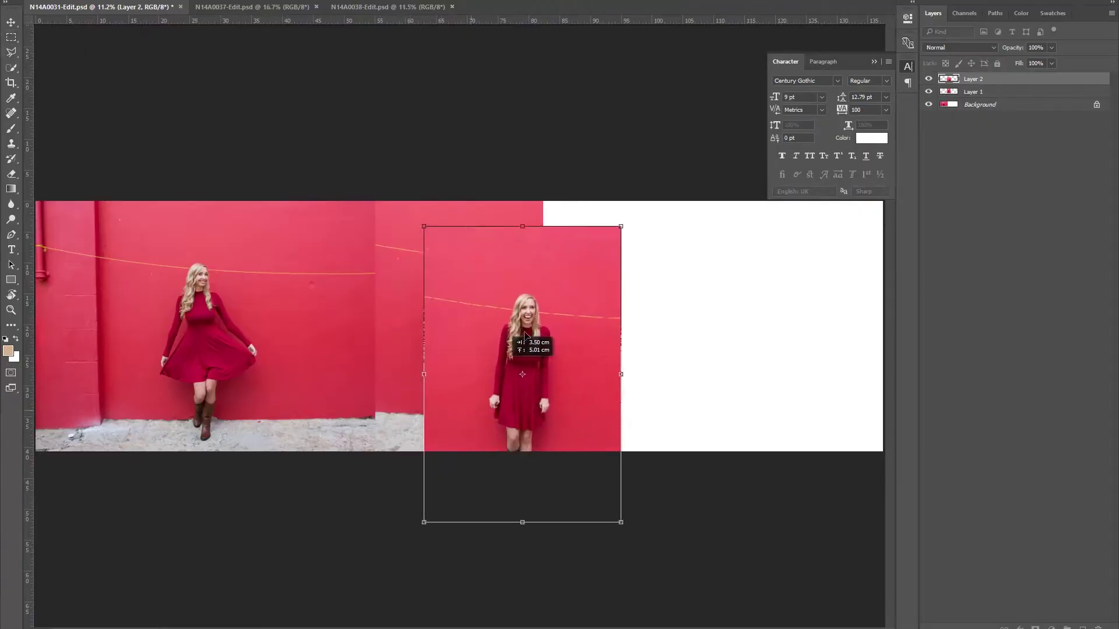
{"action": "left_click_drag", "start_coordinate": [524, 336], "coordinate": [587, 298]}
{"action": "key", "text": "m"}
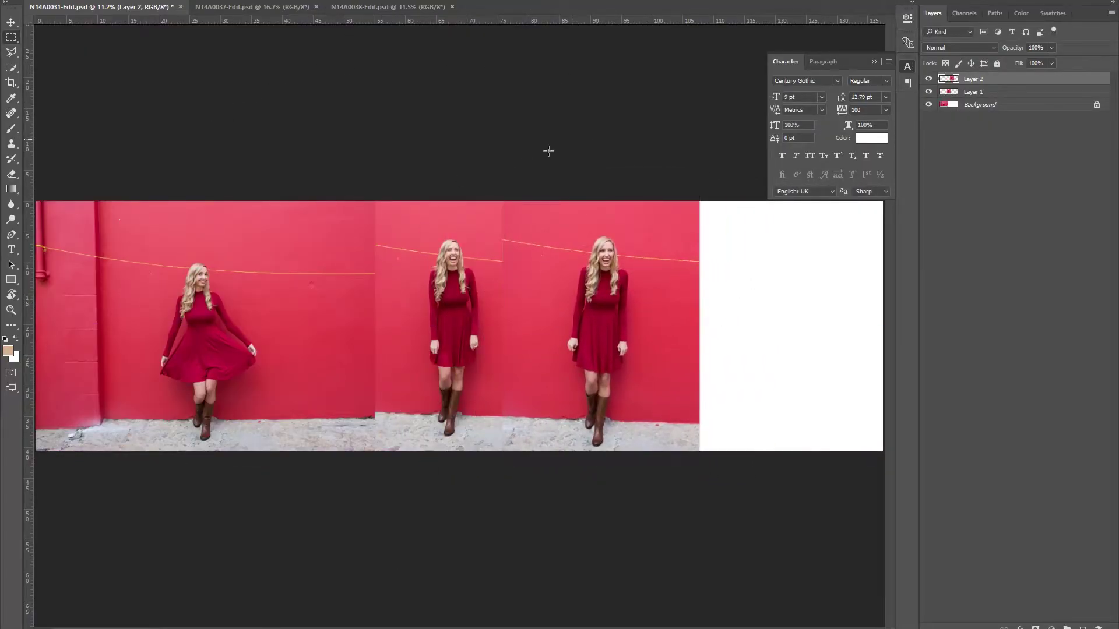
Close N14A0037, then copy all of N14A0038 into the composite as Layer 3.
{"action": "left_click", "coordinate": [267, 6]}
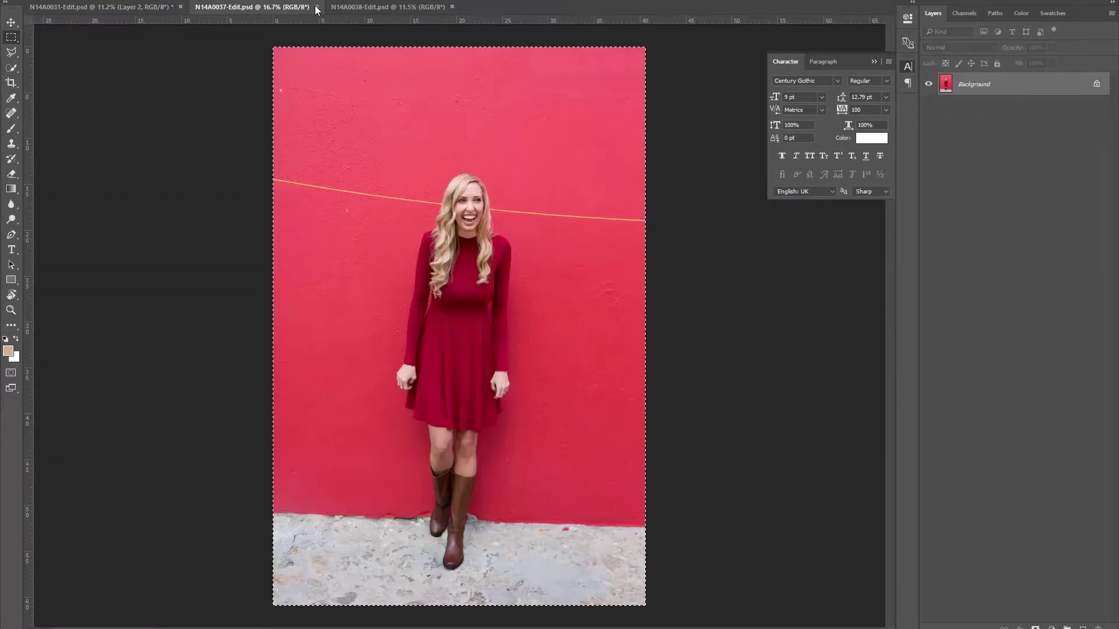
{"action": "left_click", "coordinate": [316, 6]}
{"action": "left_click", "coordinate": [250, 7]}
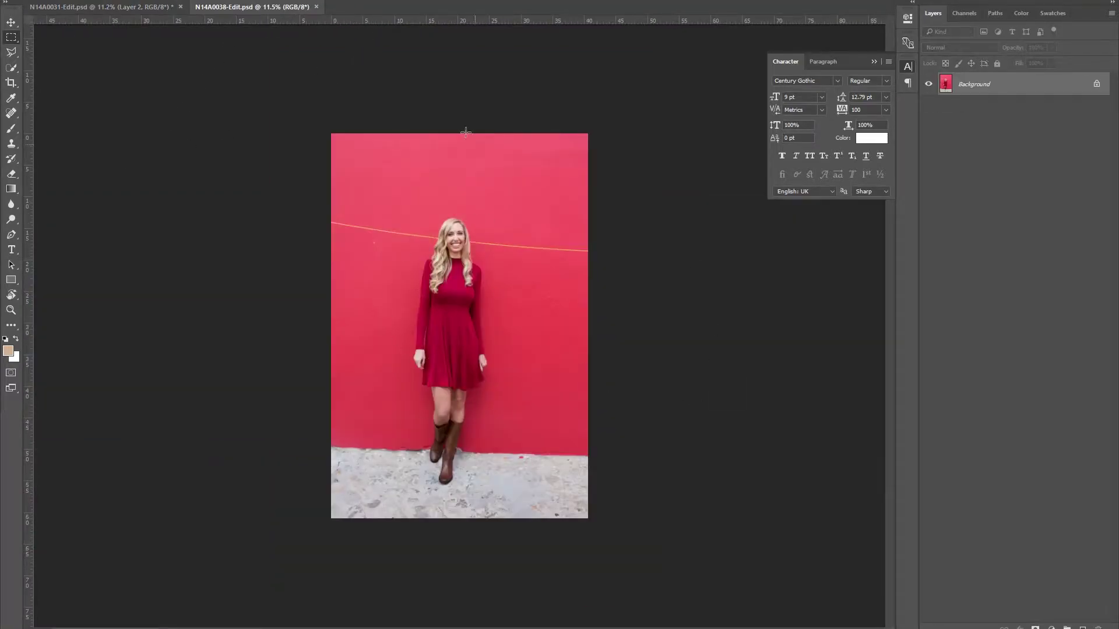
{"action": "key", "text": "ctrl+a"}
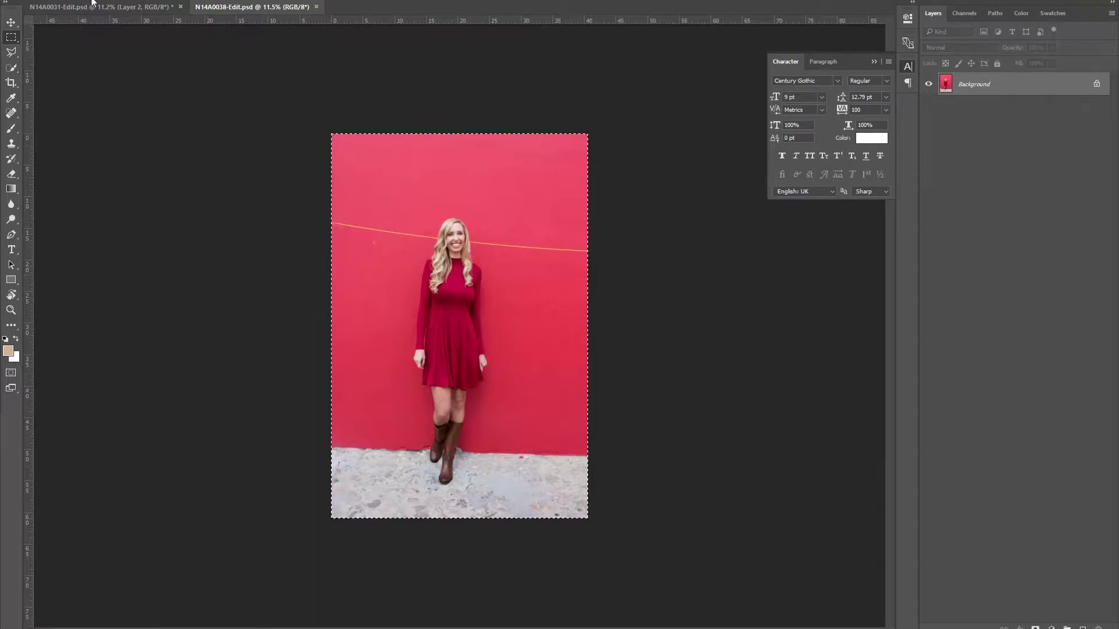
{"action": "left_click", "coordinate": [91, 8]}
{"action": "key", "text": "ctrl+v"}
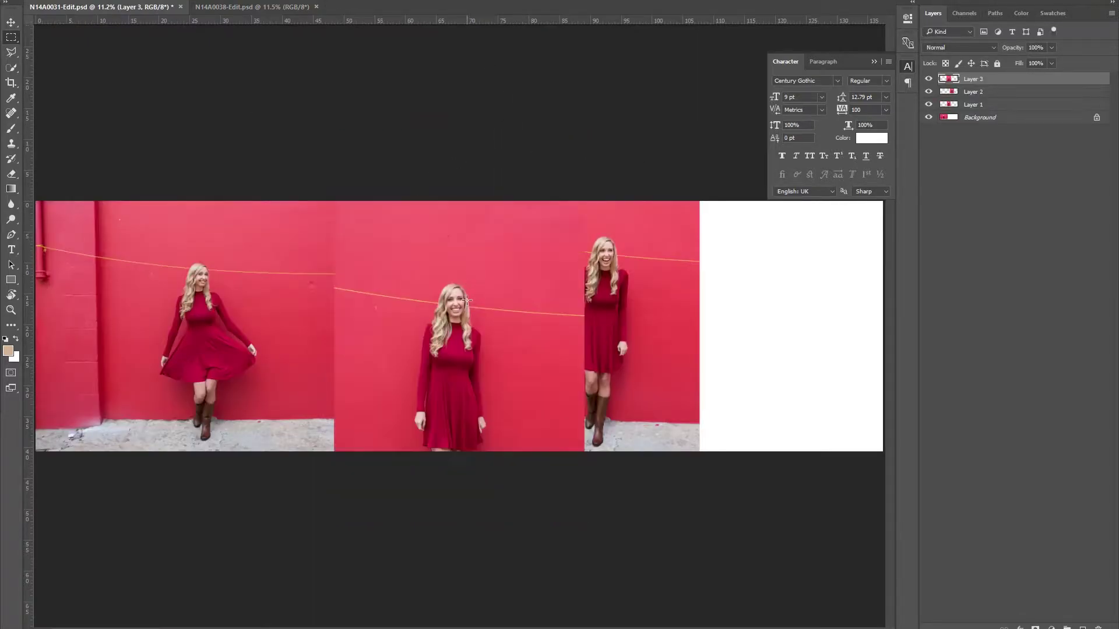
Scale Layer 3 down and position it next to Layer 2.
{"action": "key", "text": "ctrl+t"}
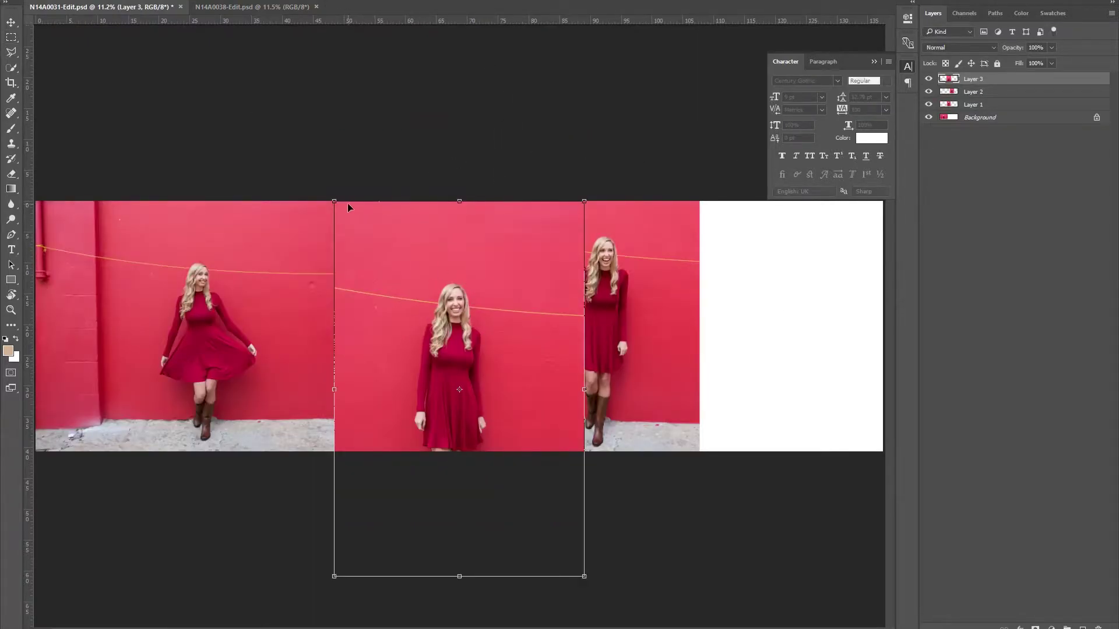
{"action": "left_click_drag", "start_coordinate": [332, 197], "coordinate": [397, 296]}
{"action": "left_click_drag", "start_coordinate": [464, 388], "coordinate": [688, 239]}
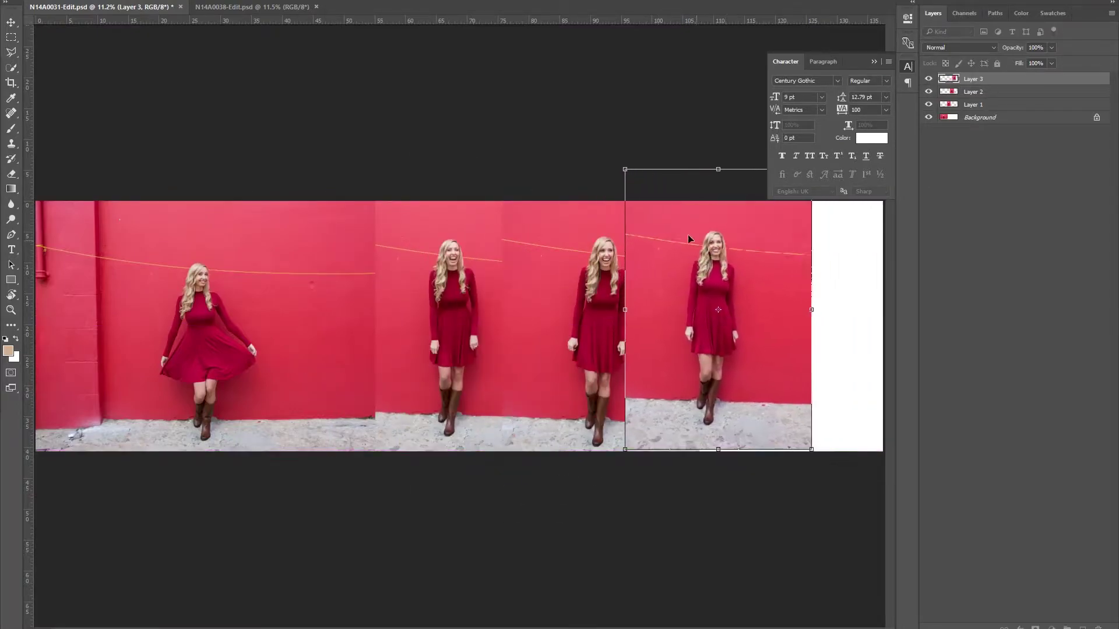
{"action": "left_click_drag", "start_coordinate": [625, 169], "coordinate": [610, 142]}
{"action": "left_click_drag", "start_coordinate": [682, 257], "coordinate": [581, 276]}
Set Layer 3's opacity to 52%.
{"action": "key", "text": "5"}
{"action": "key", "text": "2"}
{"action": "key", "text": "alt+i"}
{"action": "key", "text": "Escape"}
{"action": "key", "text": "alt+l"}
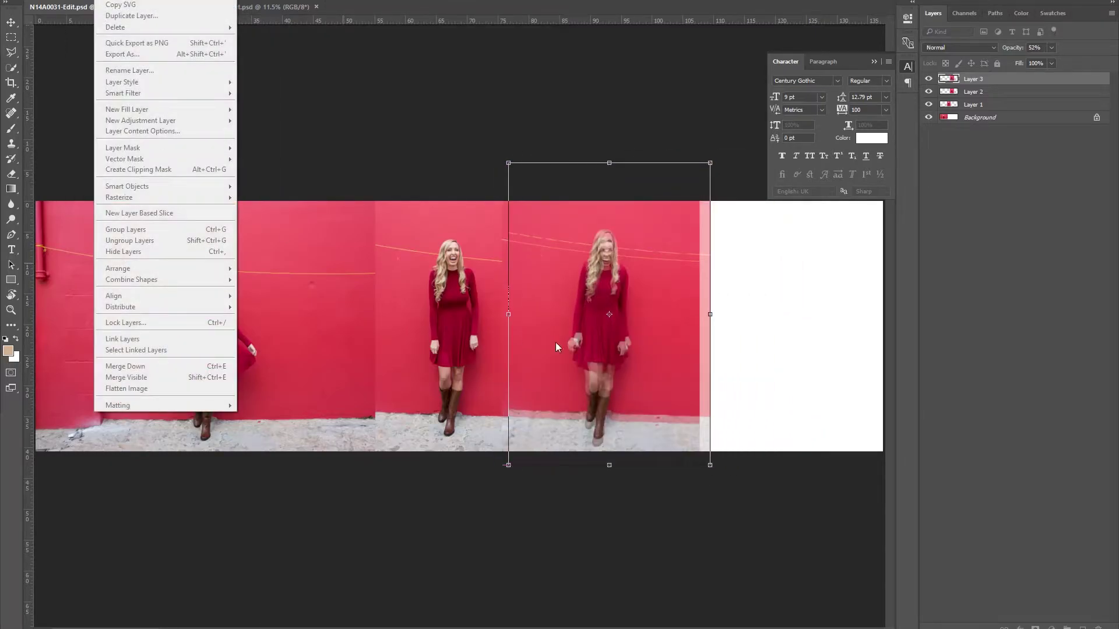
{"action": "key", "text": "Escape"}
Line up Layer 3's wall with Layer 2 and enlarge it slightly.
{"action": "left_click_drag", "start_coordinate": [631, 305], "coordinate": [656, 303]}
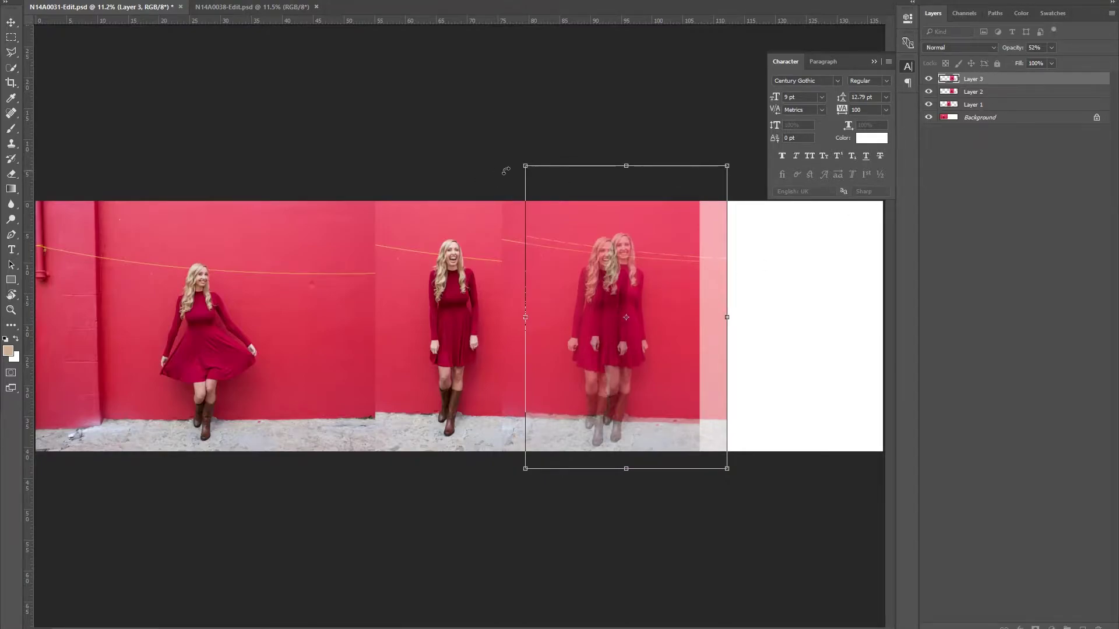
{"action": "left_click_drag", "start_coordinate": [525, 167], "coordinate": [519, 158]}
{"action": "key", "text": "m"}
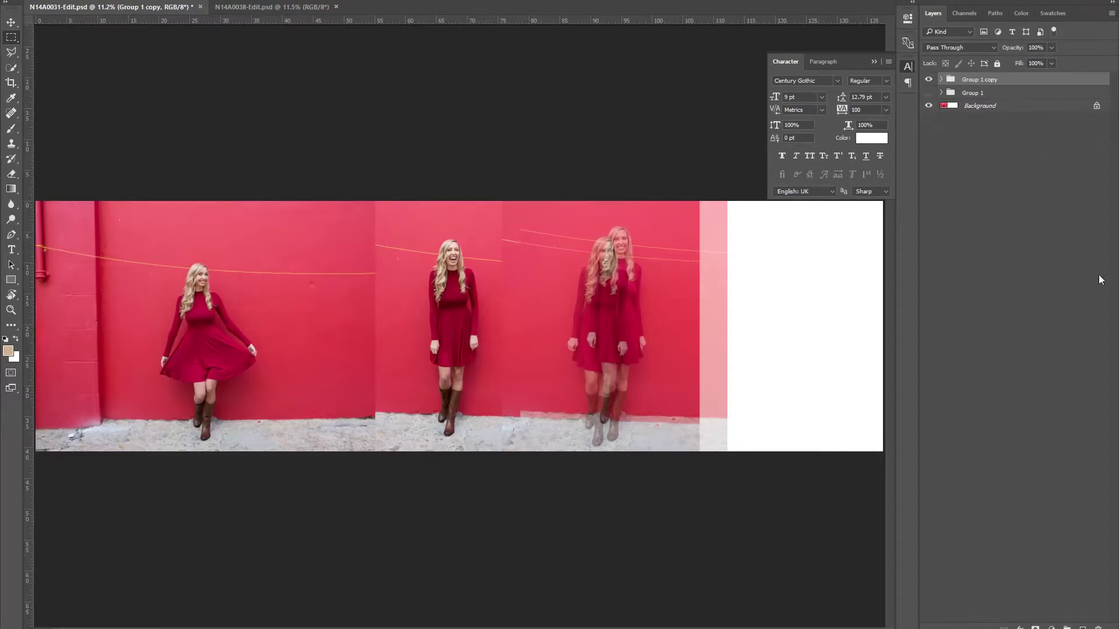
Move Layer 3 about 12 cm right and Layer 1 about 22 cm left.
{"action": "key", "text": "v"}
{"action": "left_click_drag", "start_coordinate": [610, 330], "coordinate": [686, 341]}
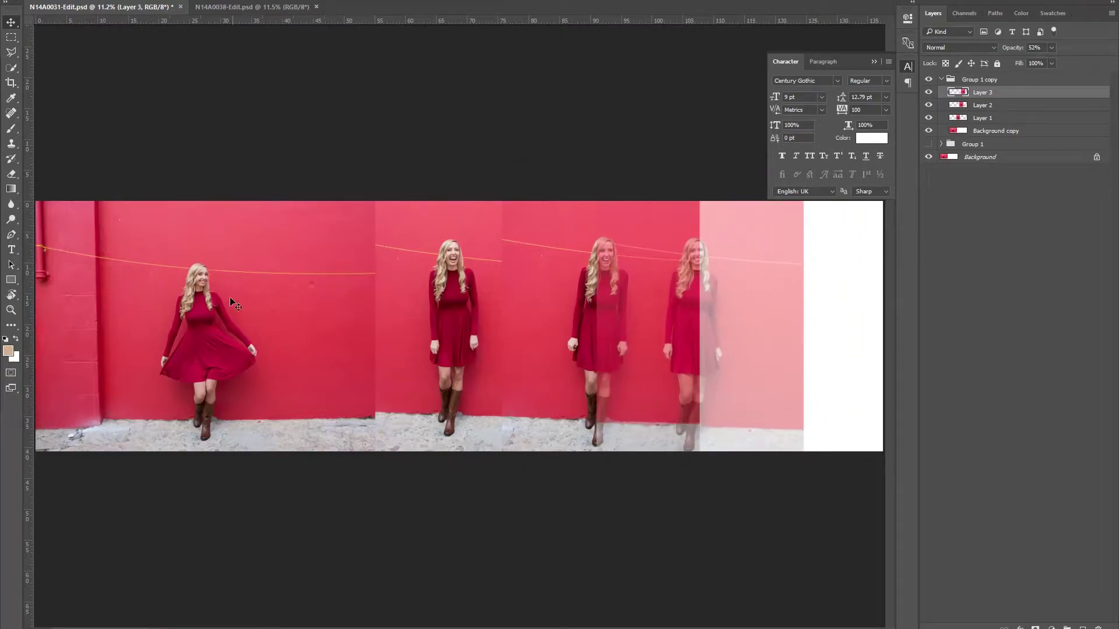
{"action": "left_click_drag", "start_coordinate": [448, 311], "coordinate": [279, 318]}
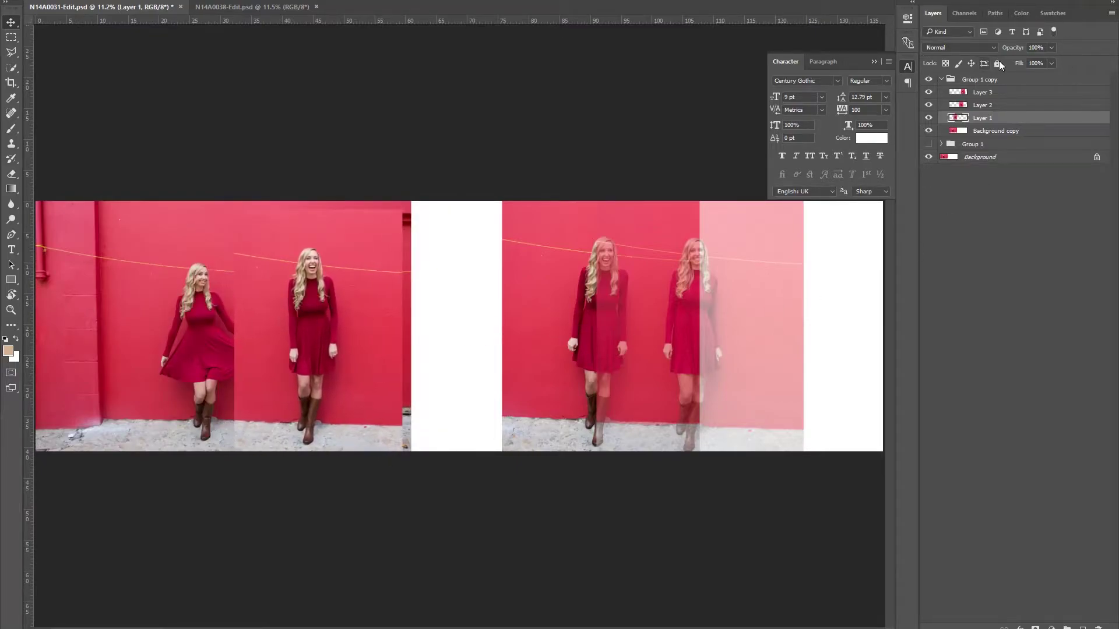
Lower Layer 1's opacity to 65%.
{"action": "left_click_drag", "start_coordinate": [1015, 48], "coordinate": [995, 47]}
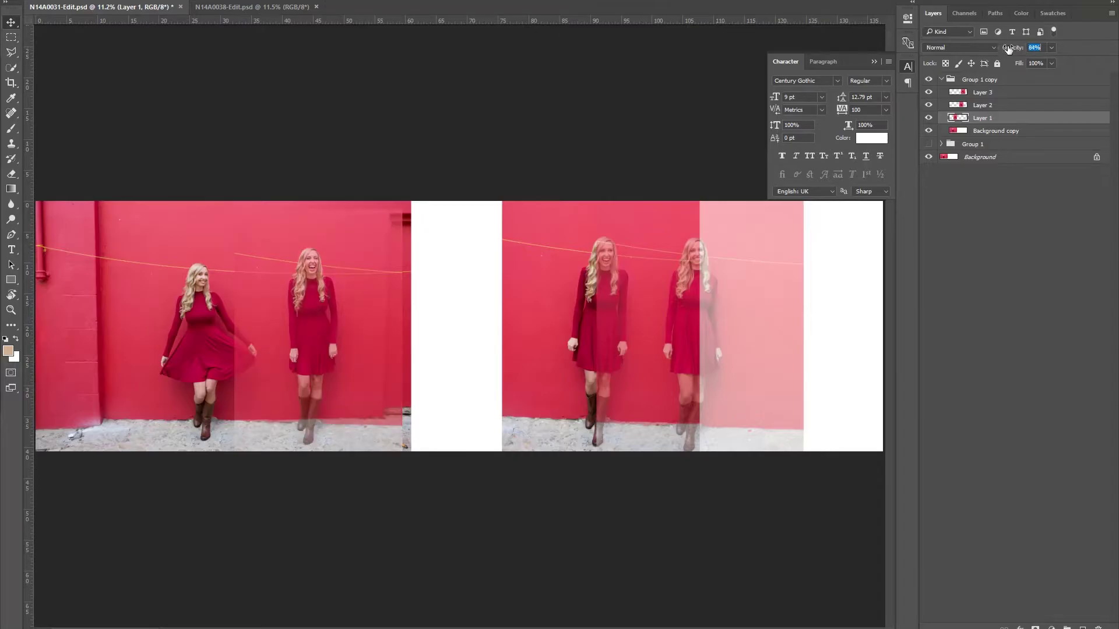
{"action": "key", "text": "alt+s"}
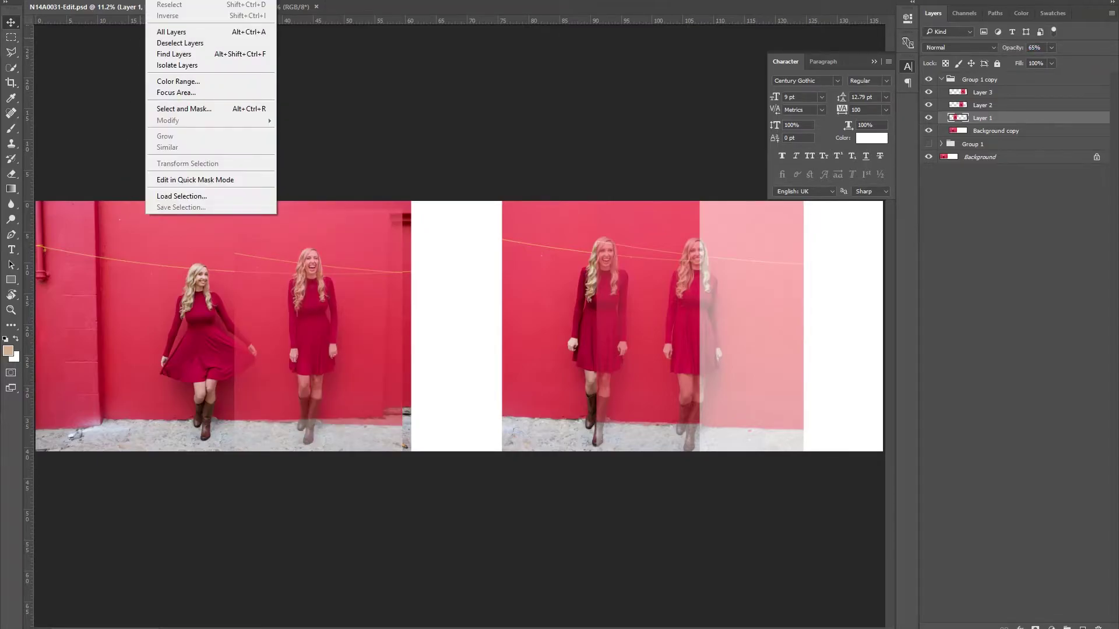
{"action": "key", "text": "Escape"}
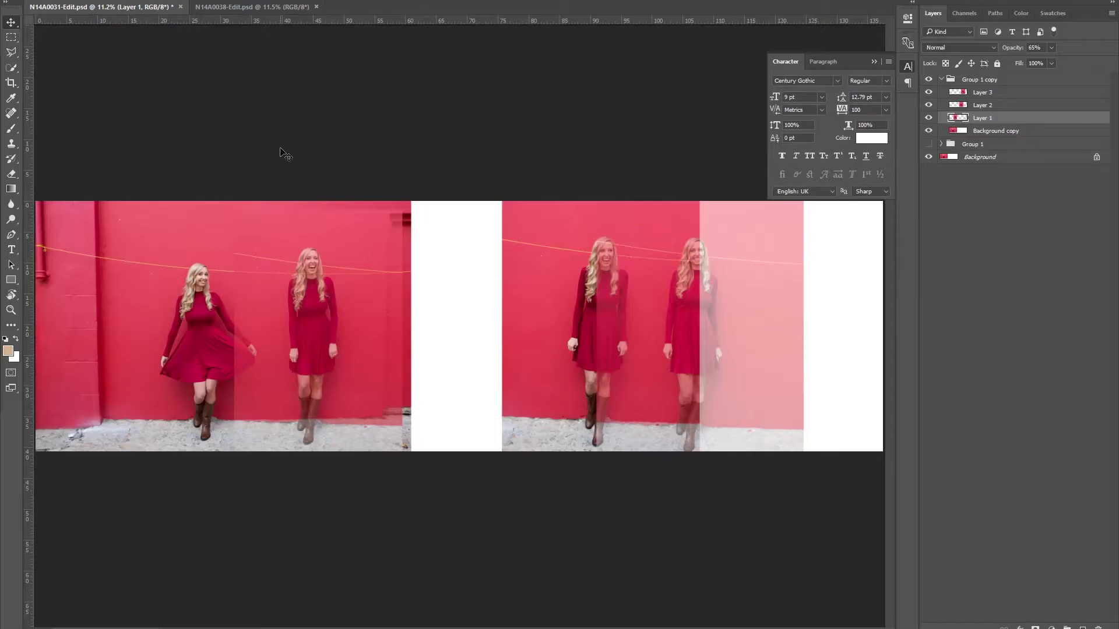
Move Layer 1's laughing pose left over the twirling pose and scale it slightly smaller.
{"action": "key", "text": "z"}
{"action": "left_click", "coordinate": [315, 295]}
{"action": "left_click_drag", "start_coordinate": [315, 296], "coordinate": [684, 154]}
{"action": "scroll", "coordinate": [586, 308], "scroll_direction": "right", "scroll_amount": 2}
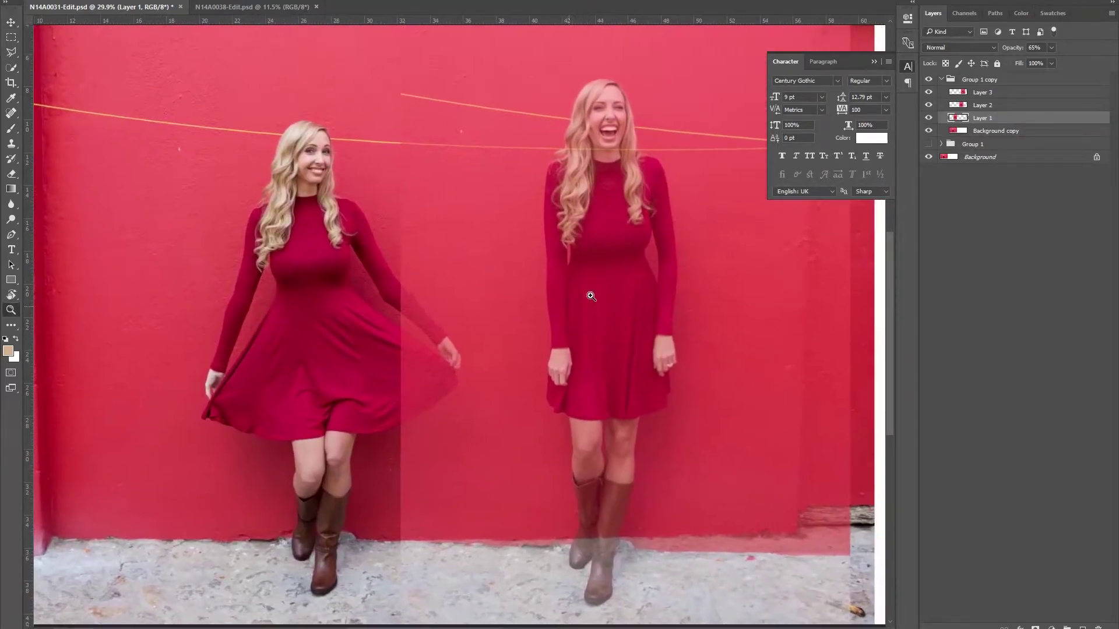
{"action": "left_click_drag", "start_coordinate": [584, 294], "coordinate": [569, 367]}
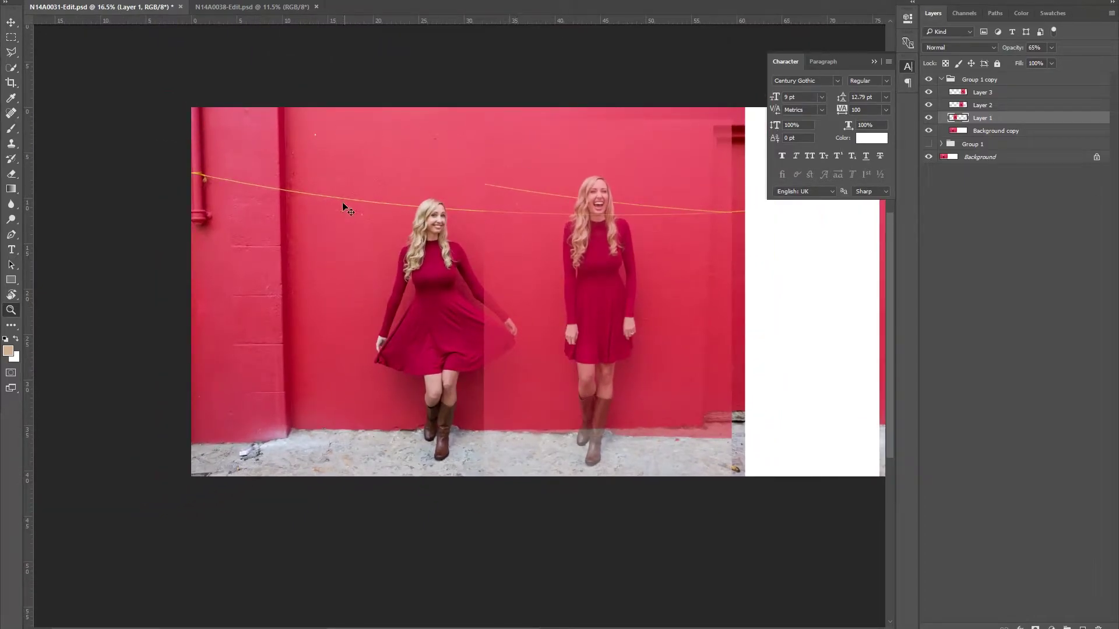
{"action": "key", "text": "ctrl+t"}
{"action": "left_click_drag", "start_coordinate": [599, 233], "coordinate": [496, 229]}
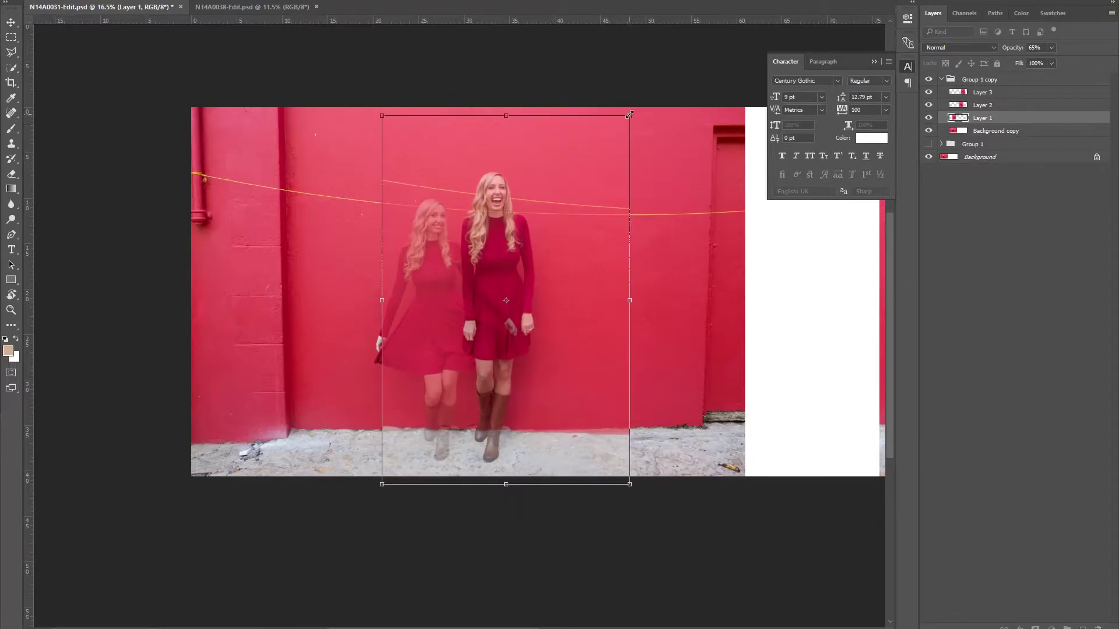
{"action": "left_click_drag", "start_coordinate": [629, 114], "coordinate": [624, 122]}
{"action": "left_click_drag", "start_coordinate": [508, 248], "coordinate": [458, 247]}
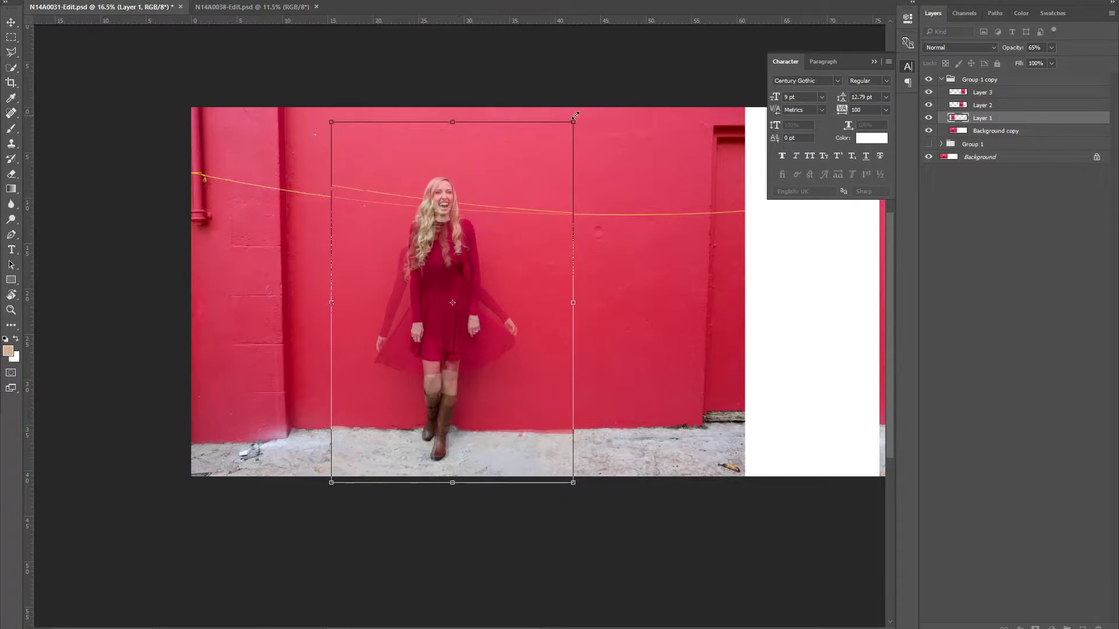
{"action": "left_click_drag", "start_coordinate": [574, 124], "coordinate": [567, 130]}
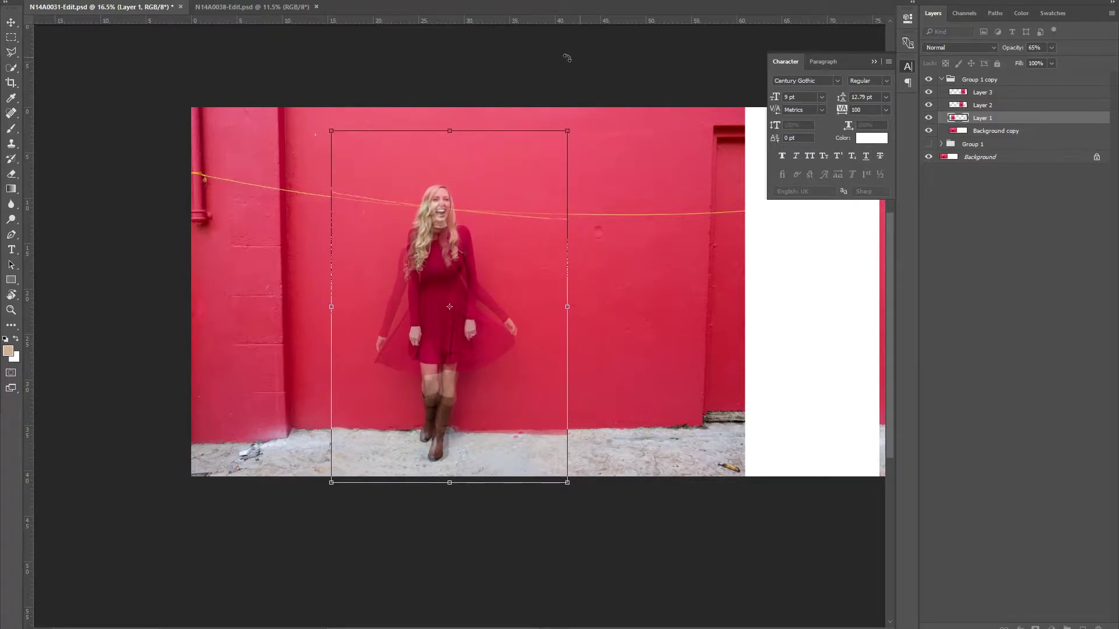
{"action": "key", "text": "Return"}
{"action": "key", "text": "z"}
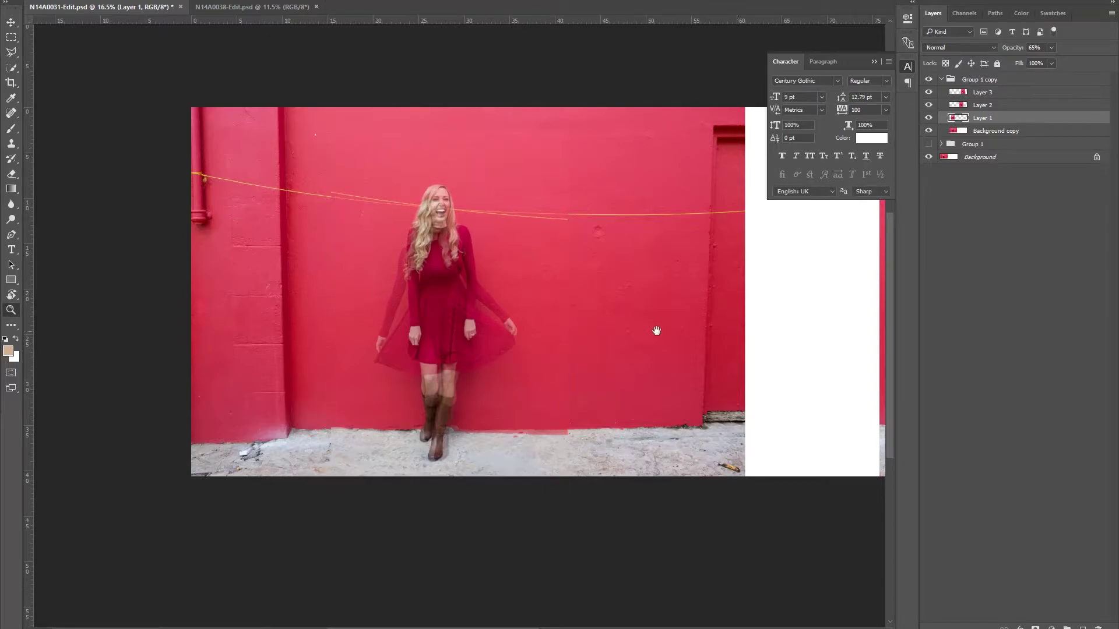
{"action": "left_click_drag", "start_coordinate": [655, 326], "coordinate": [425, 280]}
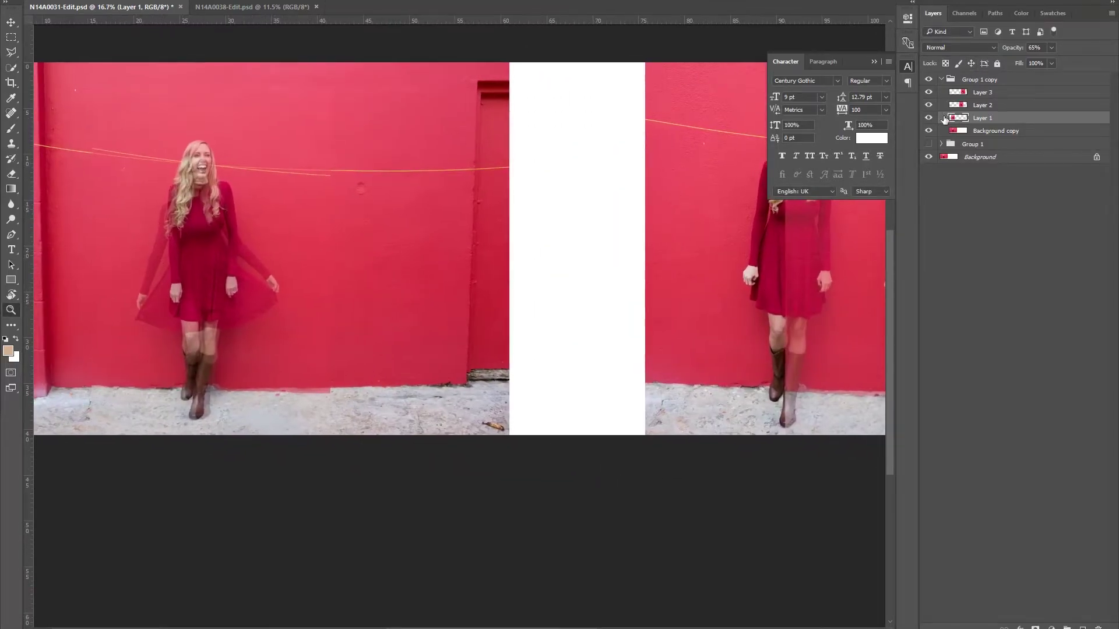
Drag the Layer 3 pose onto the left figure, toggling Layers 1 and 2 to check them.
{"action": "left_click", "coordinate": [984, 109]}
{"action": "key", "text": "v"}
{"action": "left_click_drag", "start_coordinate": [691, 266], "coordinate": [381, 204]}
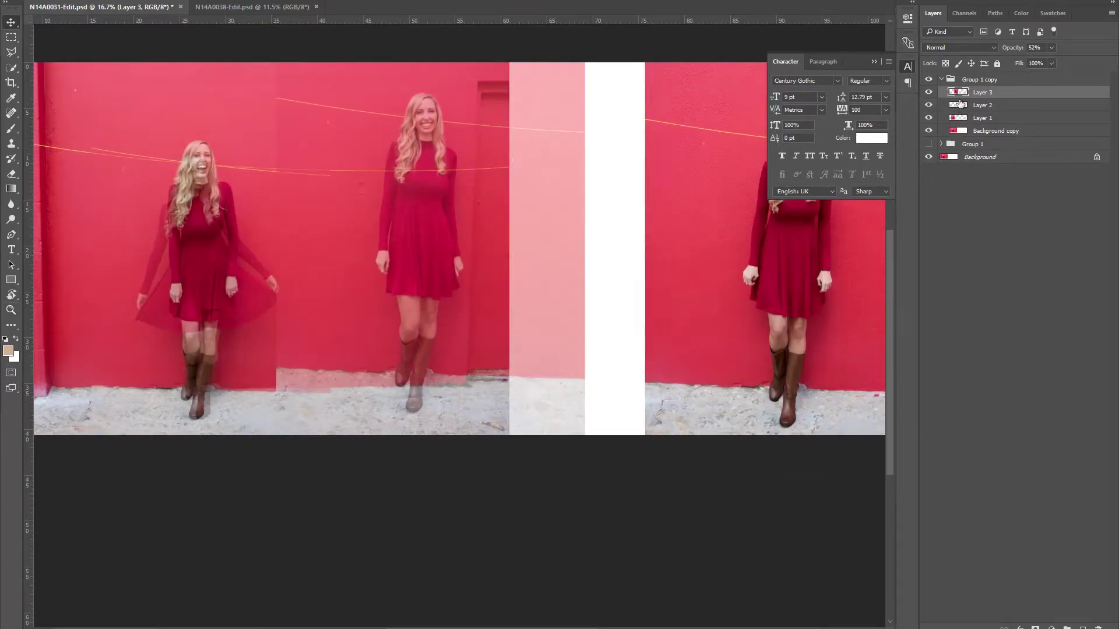
{"action": "left_click", "coordinate": [928, 106]}
{"action": "left_click", "coordinate": [928, 106]}
{"action": "left_click", "coordinate": [928, 119]}
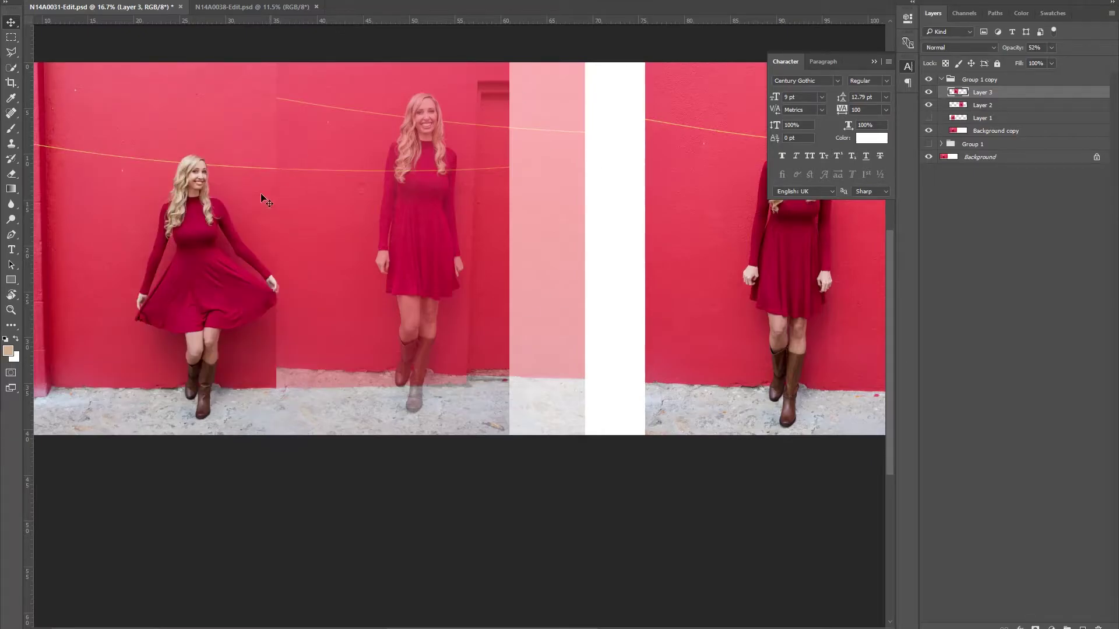
{"action": "left_click_drag", "start_coordinate": [416, 239], "coordinate": [201, 256]}
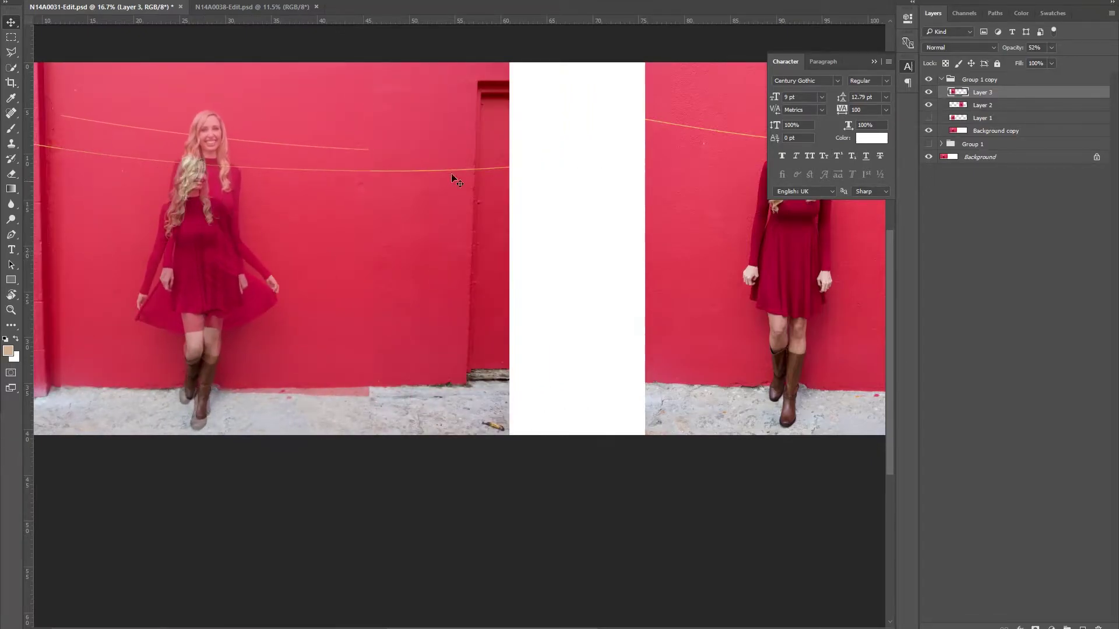
Hide Layer 2 and toggle Layer 1 to compare the overlapping poses.
{"action": "left_click_drag", "start_coordinate": [222, 214], "coordinate": [497, 218]}
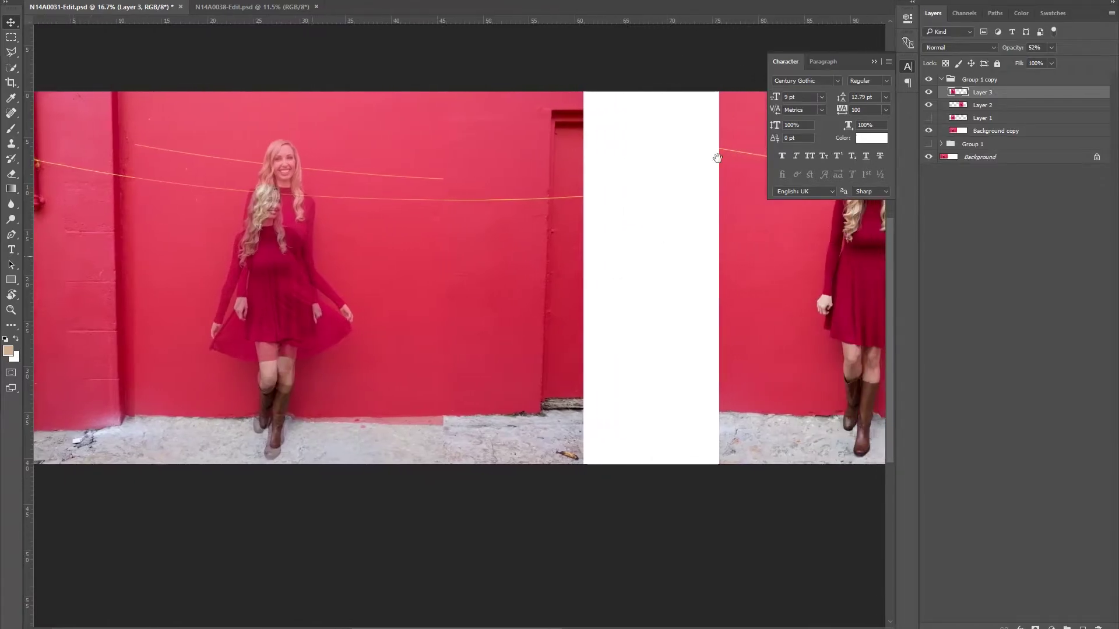
{"action": "key", "text": "ctrl+t"}
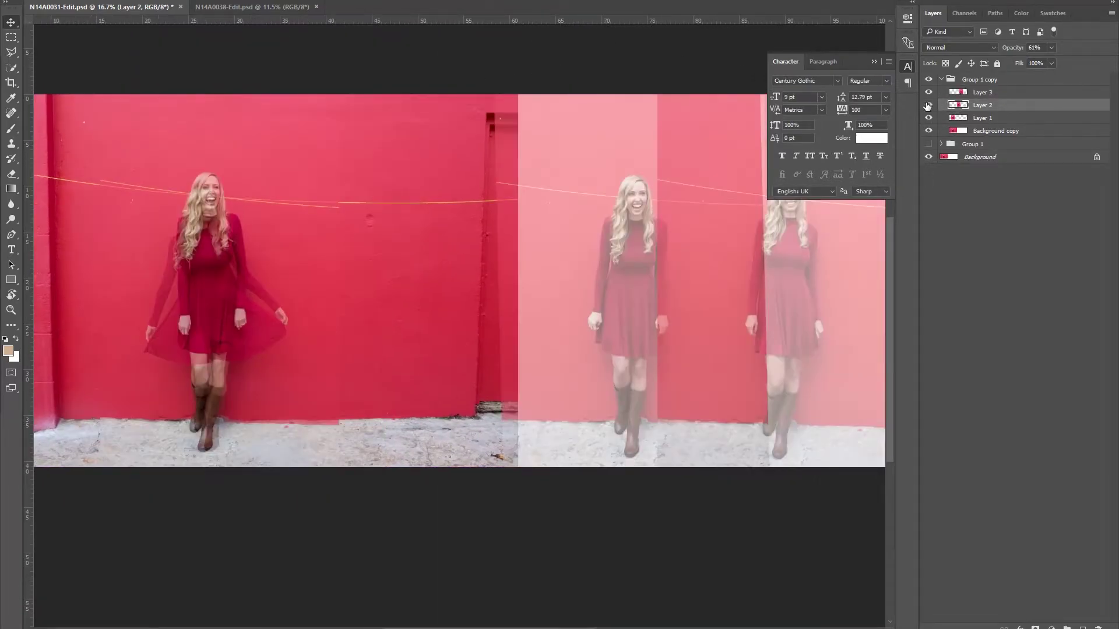
{"action": "left_click", "coordinate": [927, 104]}
{"action": "left_click", "coordinate": [928, 117]}
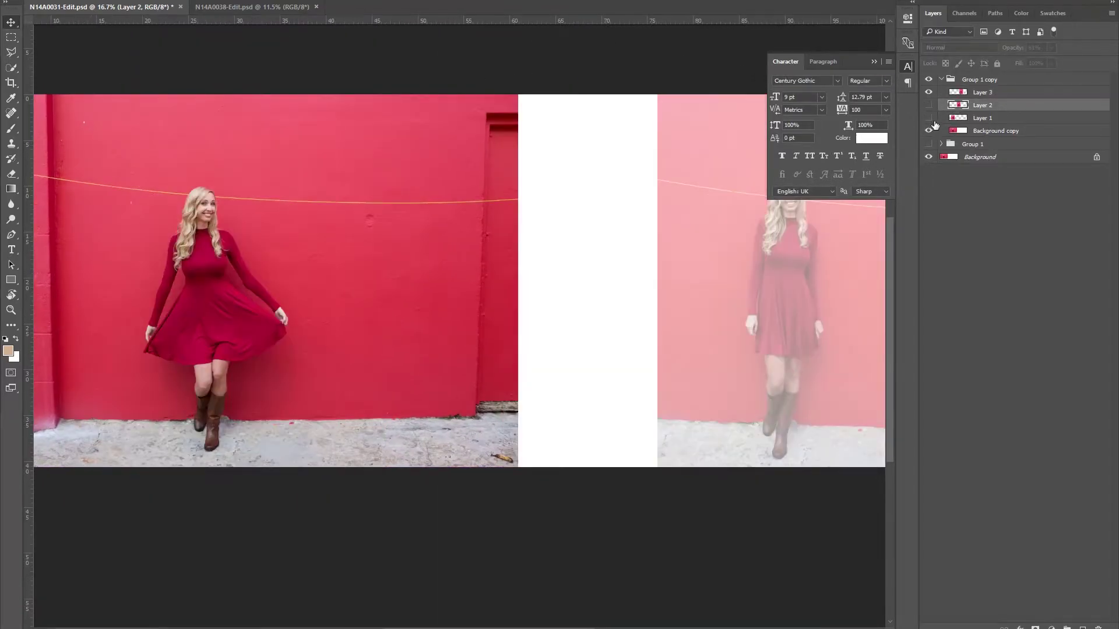
{"action": "left_click", "coordinate": [928, 118]}
Show Layer 1 again and move the laughing pose right beside the twirl.
{"action": "left_click", "coordinate": [929, 117]}
{"action": "left_click", "coordinate": [928, 117]}
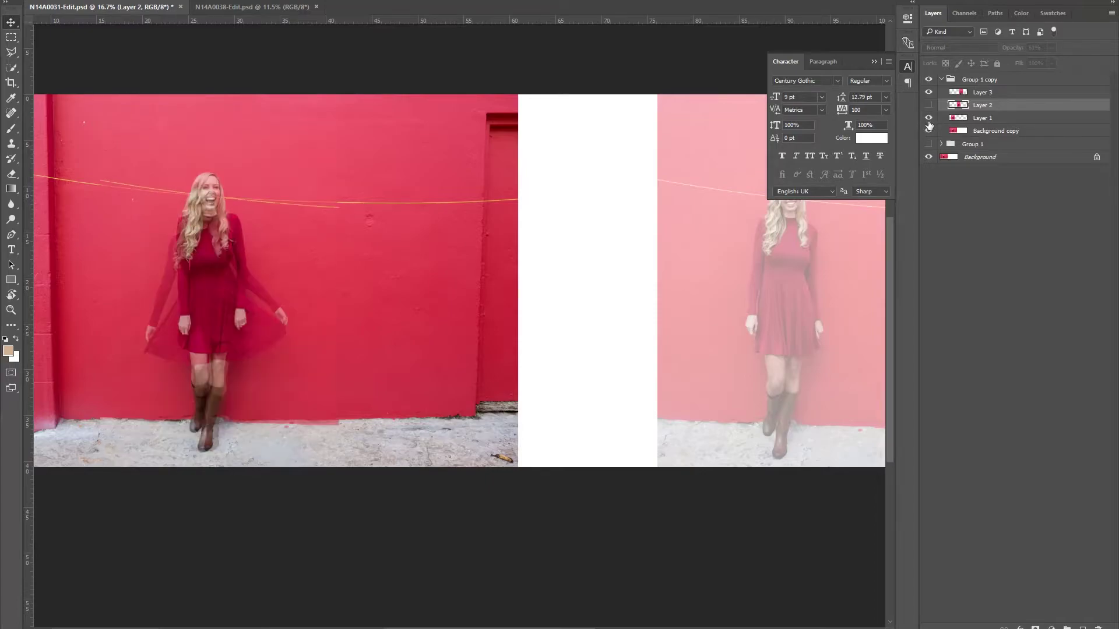
{"action": "left_click_drag", "start_coordinate": [260, 295], "coordinate": [379, 288]}
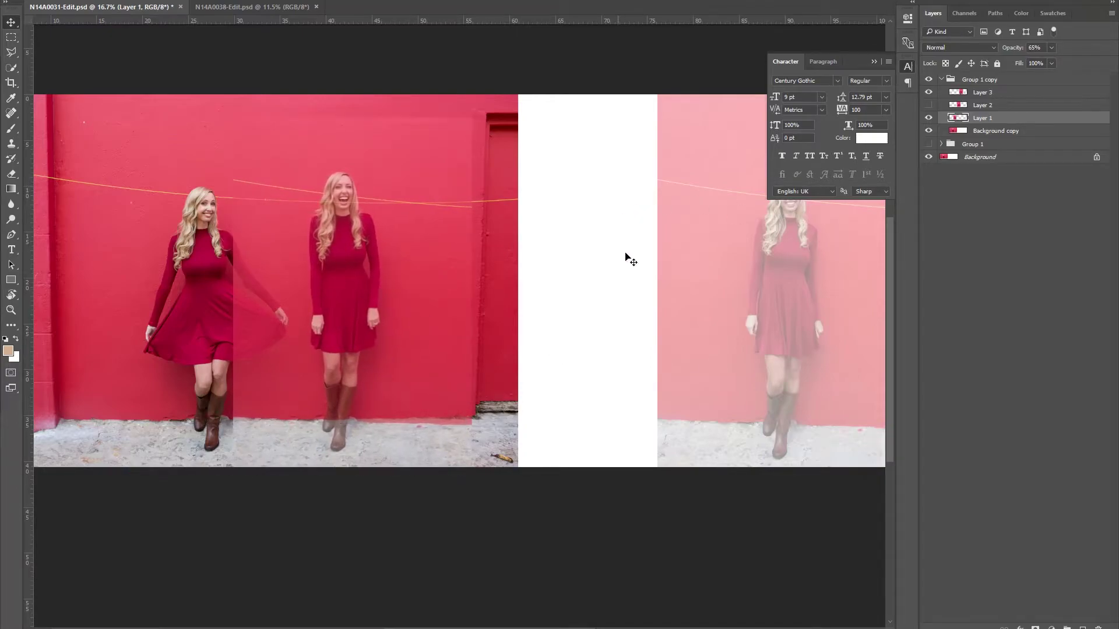
Show Layer 2 and move its pose into the middle, then shift Layer 3's pose left.
{"action": "left_click", "coordinate": [959, 108]}
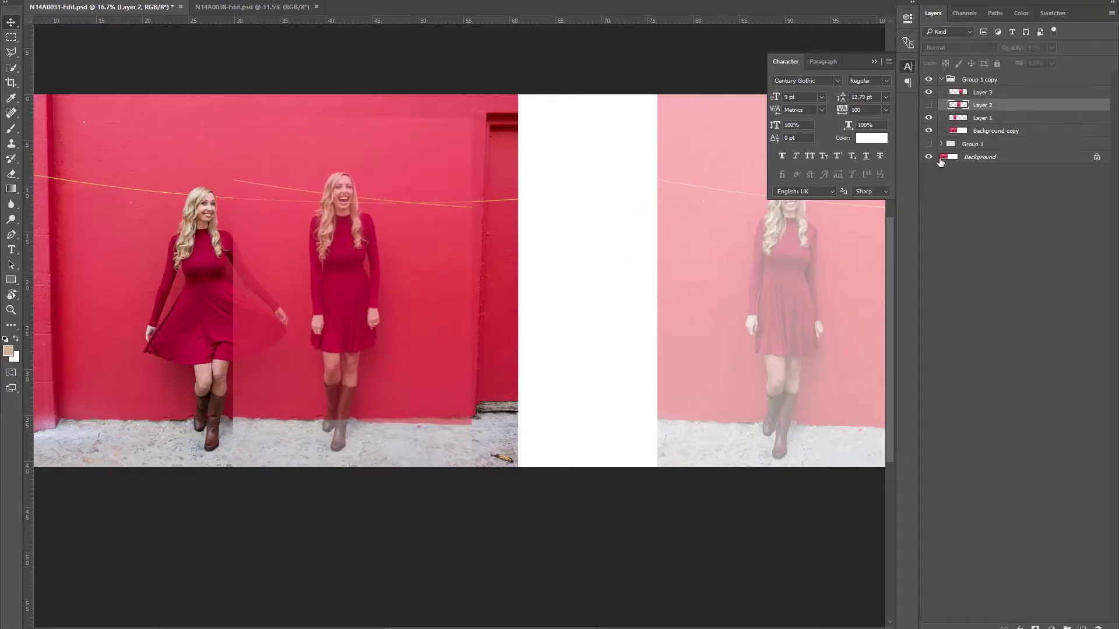
{"action": "left_click", "coordinate": [929, 105]}
{"action": "left_click_drag", "start_coordinate": [654, 282], "coordinate": [489, 282]}
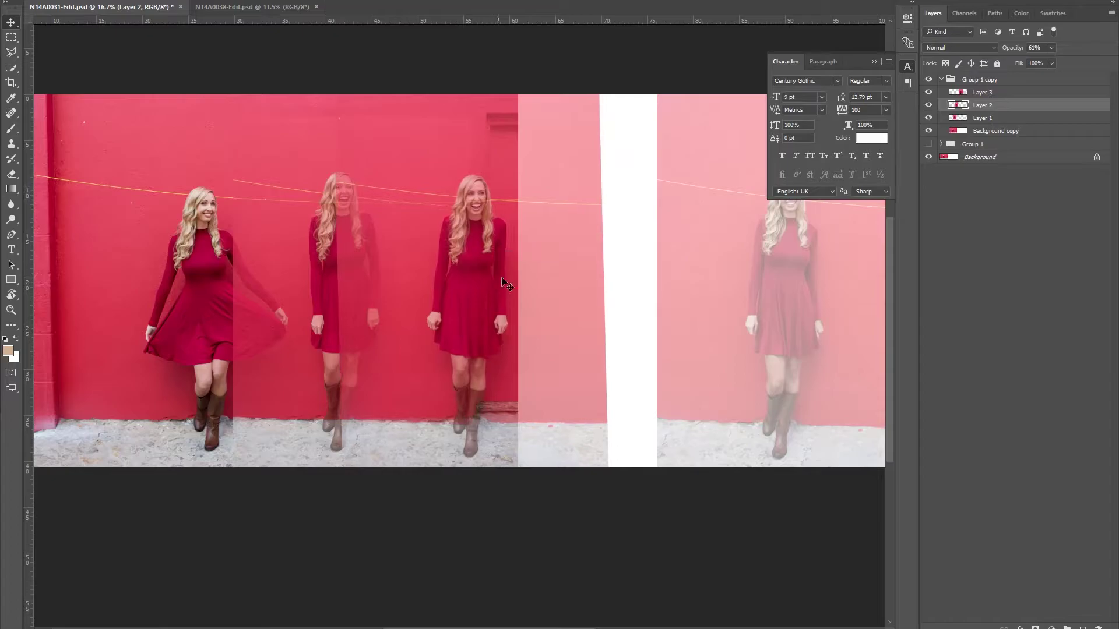
{"action": "left_click_drag", "start_coordinate": [510, 322], "coordinate": [513, 316]}
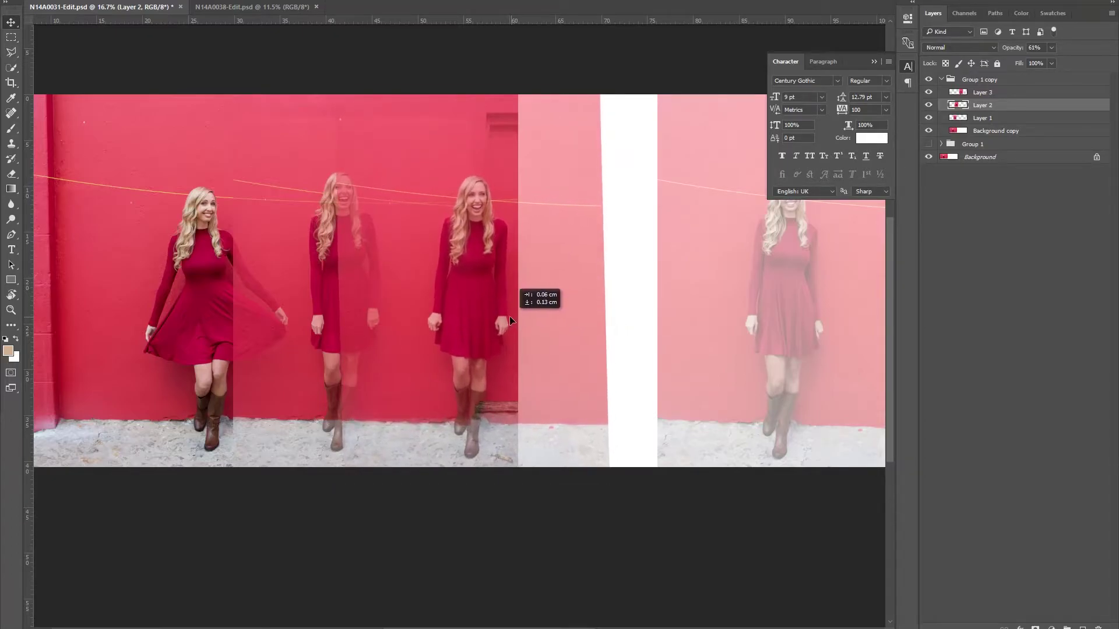
{"action": "left_click_drag", "start_coordinate": [510, 316], "coordinate": [508, 316]}
{"action": "left_click", "coordinate": [965, 96]}
{"action": "left_click_drag", "start_coordinate": [768, 285], "coordinate": [578, 285]}
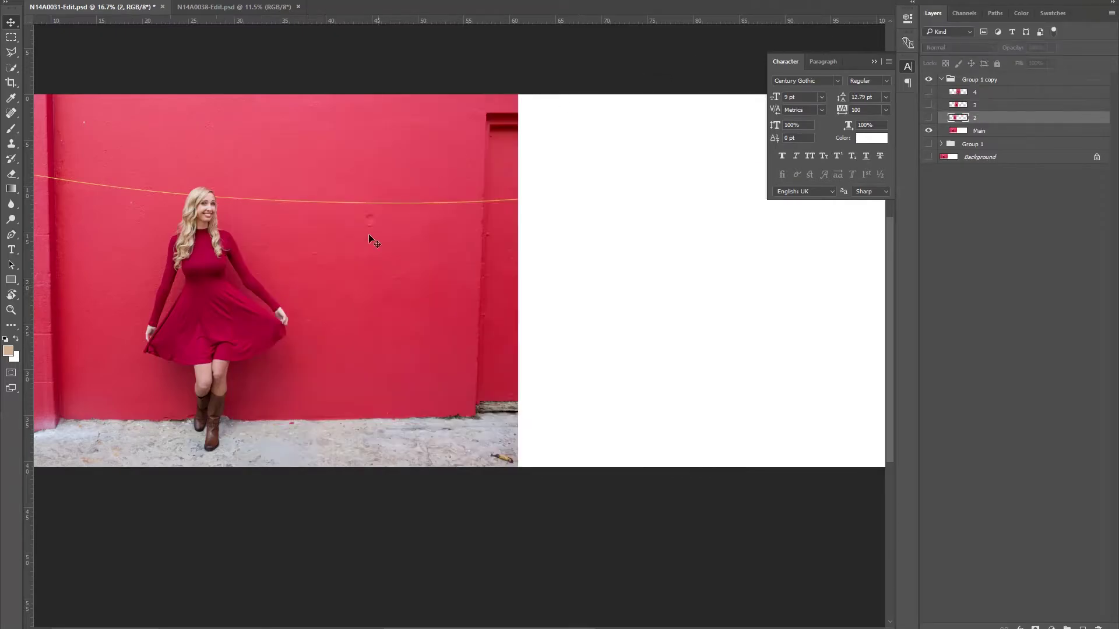
Zoom in on her face and spot-heal the yellow cord beside her hair on the Main layer.
{"action": "key", "text": "z"}
{"action": "mouse_move", "coordinate": [233, 209]}
{"action": "left_mouse_down"}
{"action": "mouse_move", "coordinate": [310, 209]}
{"action": "mouse_move", "coordinate": [270, 229]}
{"action": "mouse_move", "coordinate": [343, 238]}
{"action": "mouse_move", "coordinate": [582, 405]}
{"action": "mouse_move", "coordinate": [607, 327]}
{"action": "left_mouse_up"}
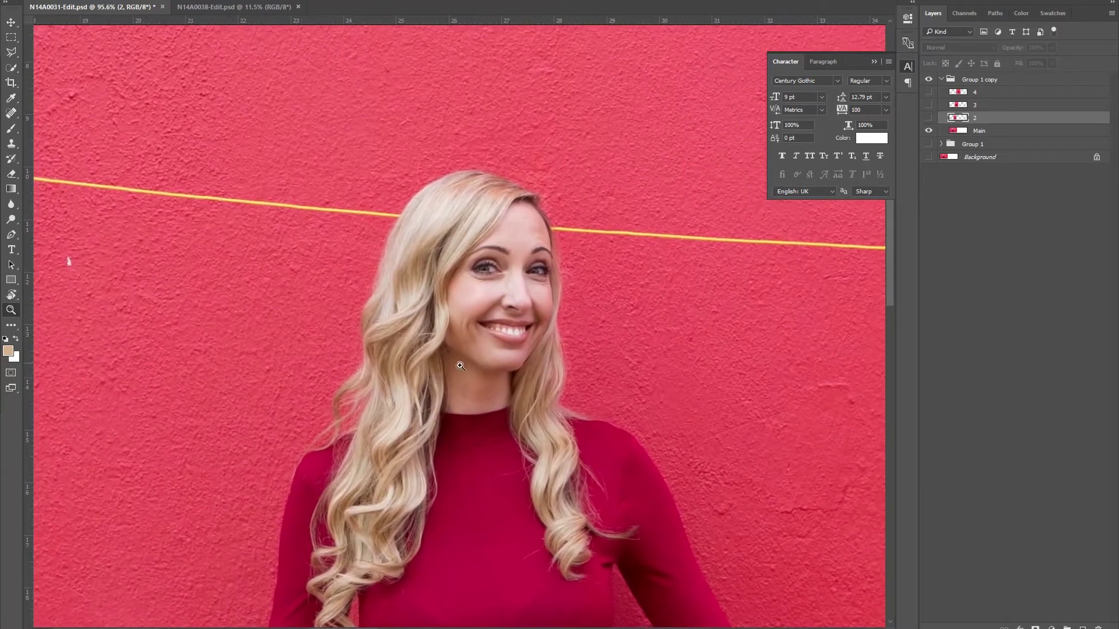
{"action": "key", "text": "j"}
{"action": "left_click", "coordinate": [959, 131]}
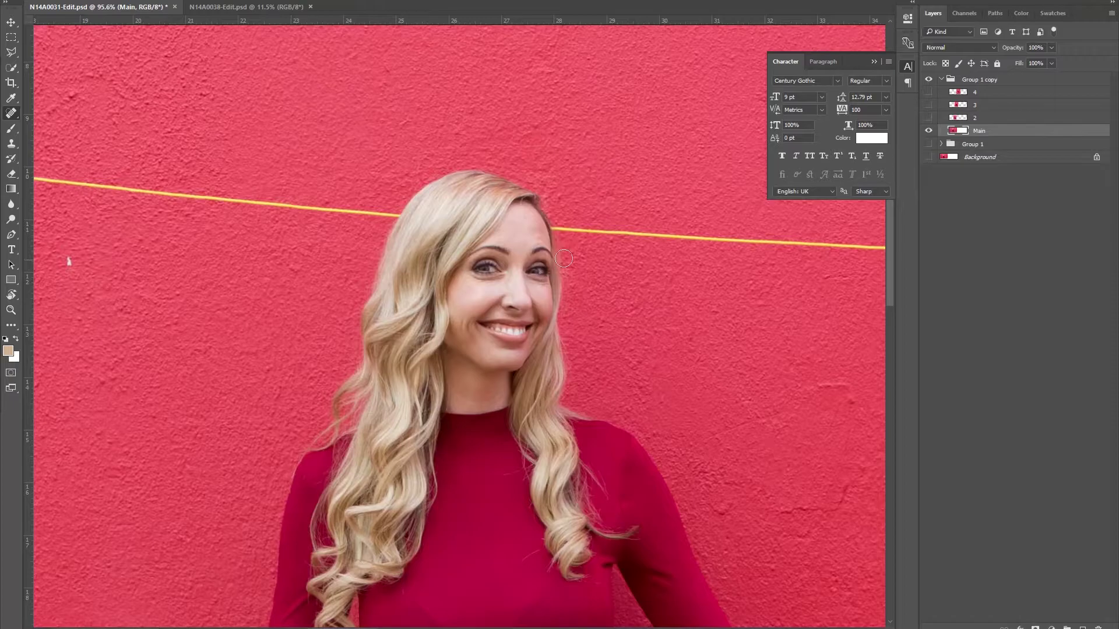
{"action": "right_click", "coordinate": [595, 245], "text": "alt"}
{"action": "left_click_drag", "start_coordinate": [558, 227], "coordinate": [849, 246]}
{"action": "left_click_drag", "start_coordinate": [613, 315], "coordinate": [345, 257]}
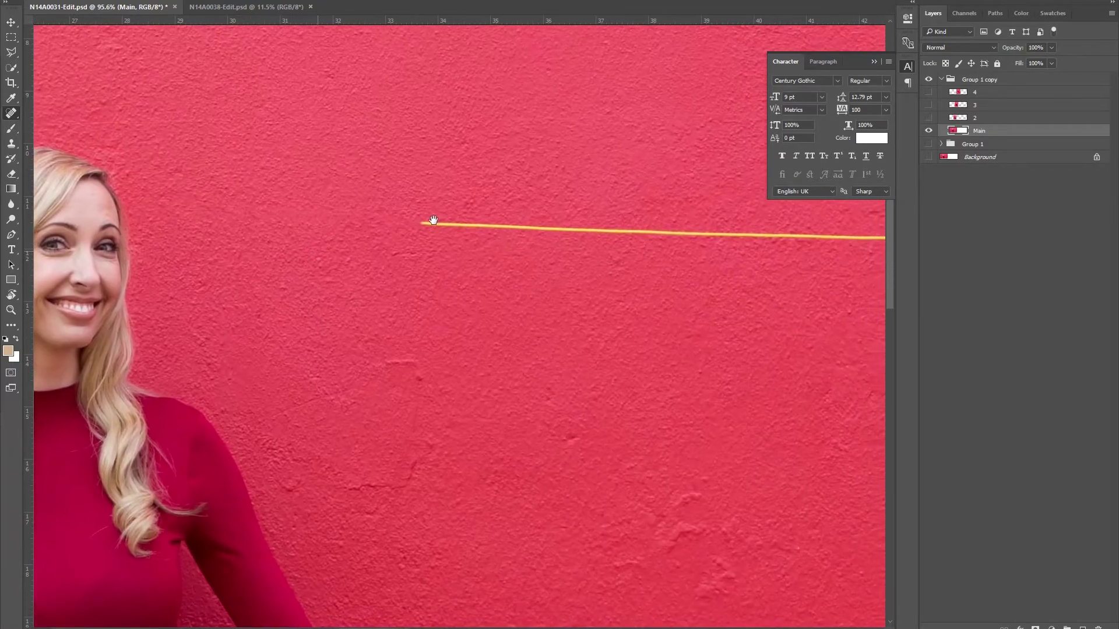
{"action": "left_click_drag", "start_coordinate": [410, 225], "coordinate": [829, 236]}
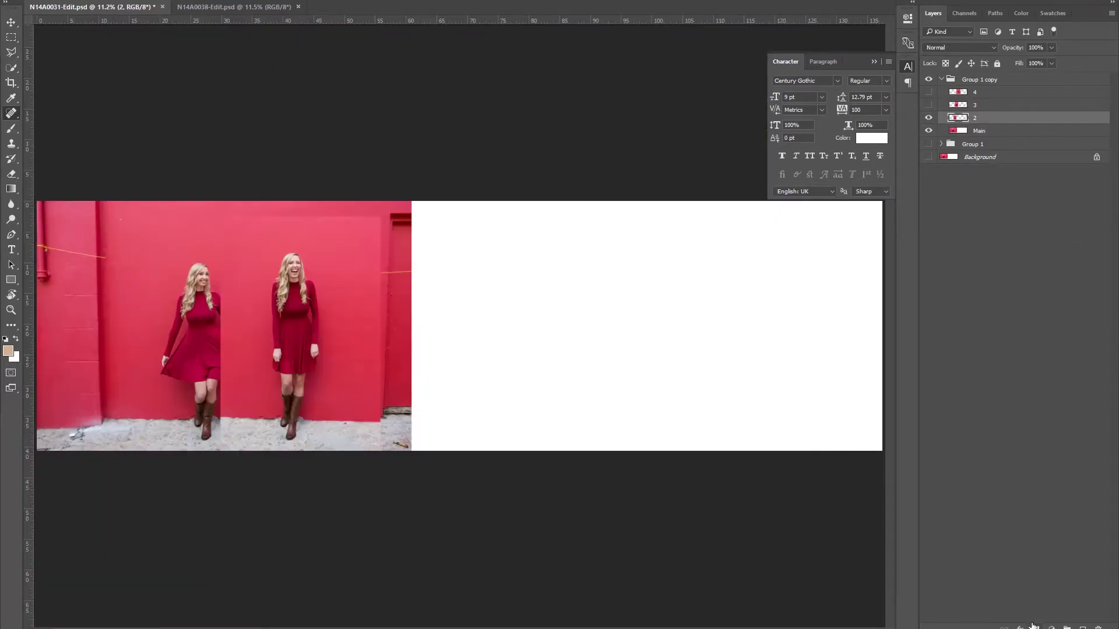
Add layer masks to layers 2, 3 and 4.
{"action": "left_click", "coordinate": [1033, 626]}
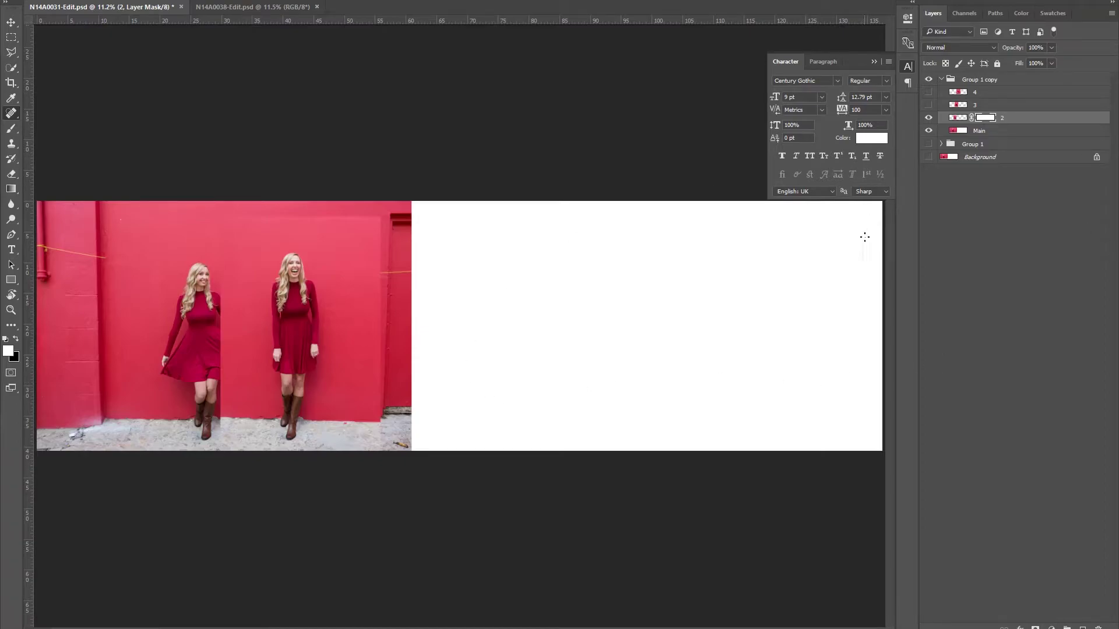
{"action": "left_click", "coordinate": [985, 106]}
{"action": "left_click", "coordinate": [1034, 627]}
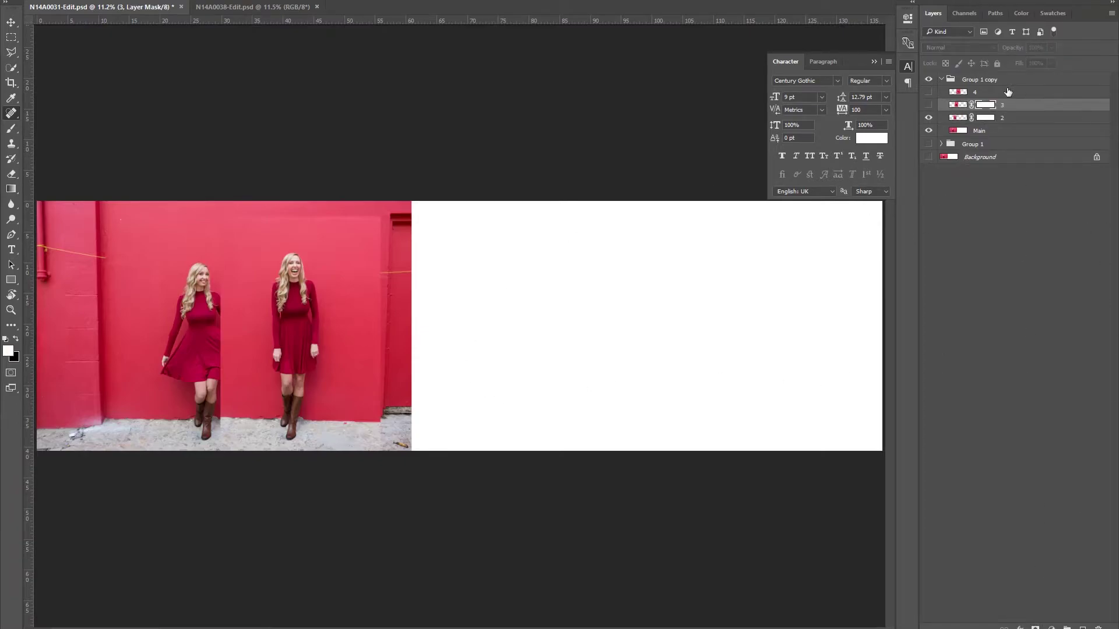
{"action": "left_click", "coordinate": [1005, 92]}
{"action": "left_click", "coordinate": [1035, 627]}
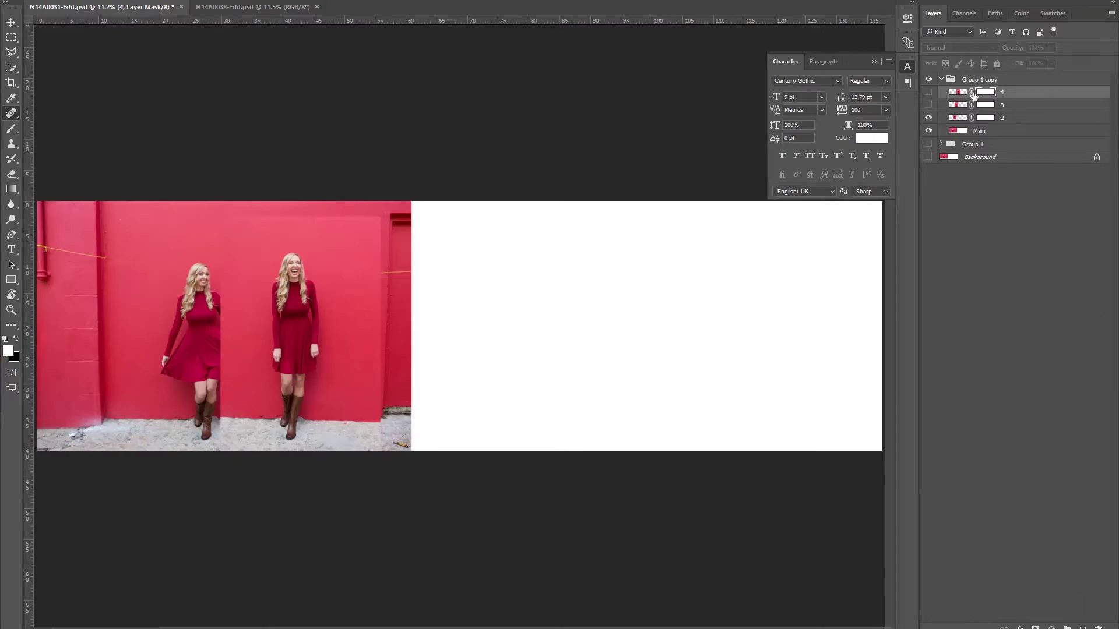
On layer 2's mask, brush back the twirling woman's arm and blend the seam around her boots.
{"action": "left_click", "coordinate": [1018, 120]}
{"action": "key", "text": "b"}
{"action": "scroll", "coordinate": [544, 233], "scroll_direction": "up", "scroll_amount": 3}
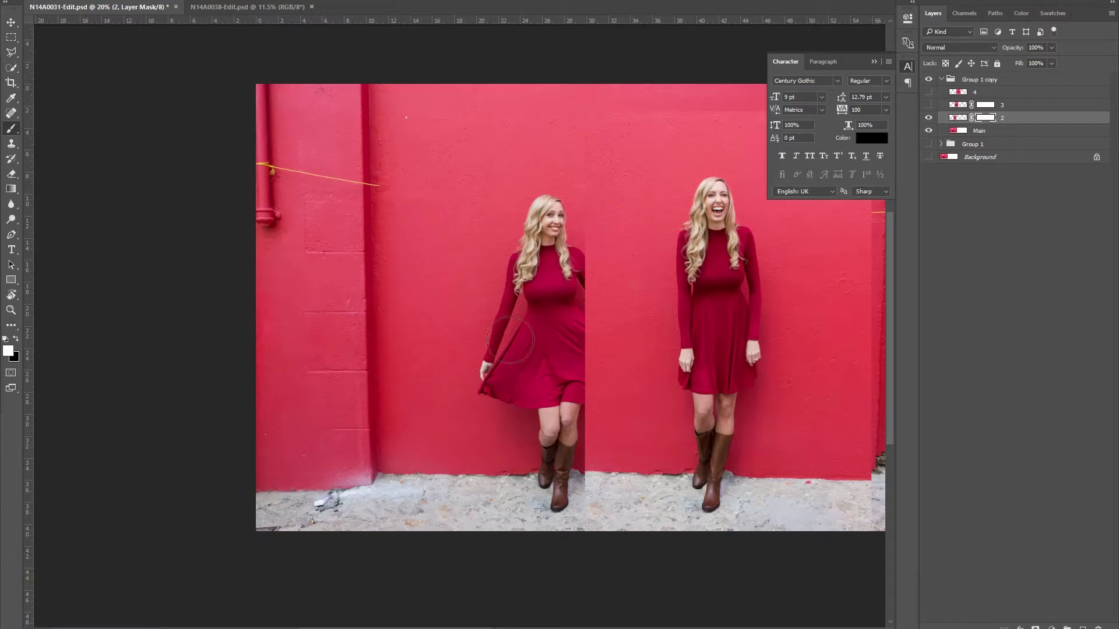
{"action": "key", "text": "x"}
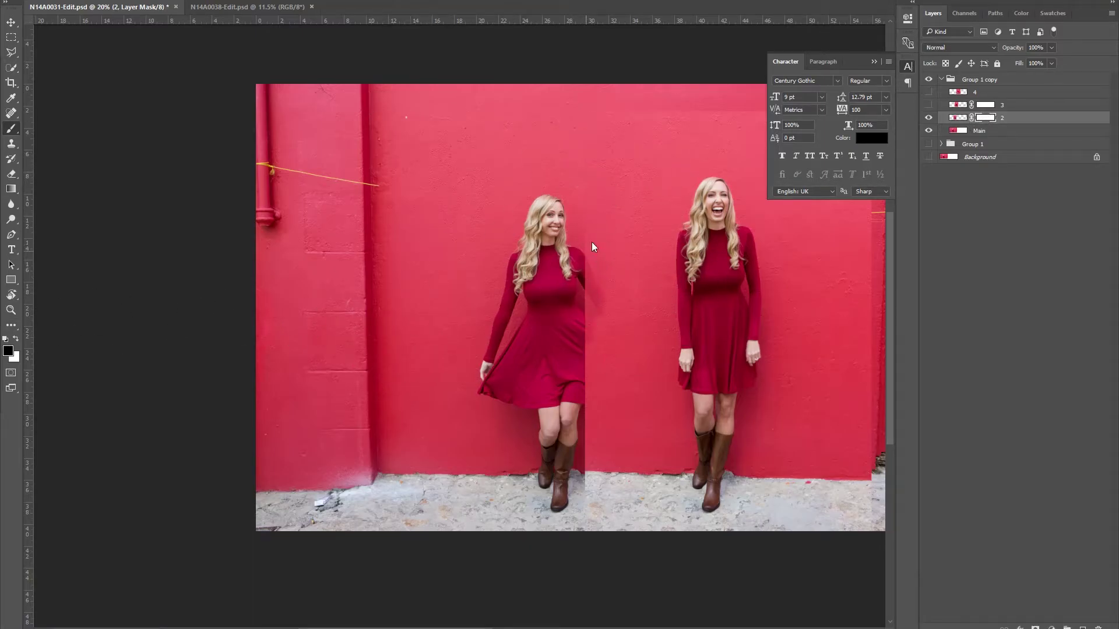
{"action": "mouse_move", "coordinate": [591, 242]}
{"action": "left_mouse_down"}
{"action": "mouse_move", "coordinate": [593, 368]}
{"action": "mouse_move", "coordinate": [605, 425]}
{"action": "left_mouse_up"}
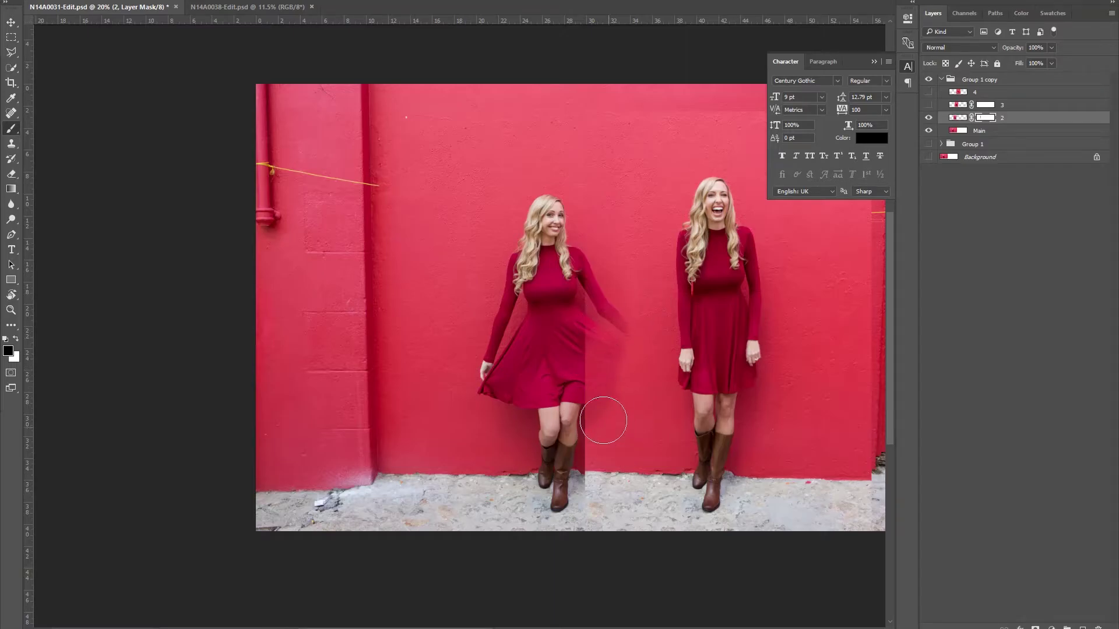
{"action": "mouse_move", "coordinate": [575, 486]}
{"action": "left_mouse_down"}
{"action": "mouse_move", "coordinate": [623, 456]}
{"action": "mouse_move", "coordinate": [596, 484]}
{"action": "mouse_move", "coordinate": [656, 489]}
{"action": "mouse_move", "coordinate": [581, 473]}
{"action": "mouse_move", "coordinate": [614, 397]}
{"action": "mouse_move", "coordinate": [595, 366]}
{"action": "mouse_move", "coordinate": [612, 398]}
{"action": "mouse_move", "coordinate": [649, 358]}
{"action": "mouse_move", "coordinate": [575, 316]}
{"action": "mouse_move", "coordinate": [586, 361]}
{"action": "mouse_move", "coordinate": [625, 372]}
{"action": "mouse_move", "coordinate": [589, 327]}
{"action": "mouse_move", "coordinate": [560, 321]}
{"action": "mouse_move", "coordinate": [605, 367]}
{"action": "mouse_move", "coordinate": [626, 363]}
{"action": "mouse_move", "coordinate": [552, 387]}
{"action": "mouse_move", "coordinate": [503, 335]}
{"action": "mouse_move", "coordinate": [517, 383]}
{"action": "mouse_move", "coordinate": [542, 382]}
{"action": "mouse_move", "coordinate": [584, 419]}
{"action": "mouse_move", "coordinate": [568, 437]}
{"action": "mouse_move", "coordinate": [598, 365]}
{"action": "left_mouse_up"}
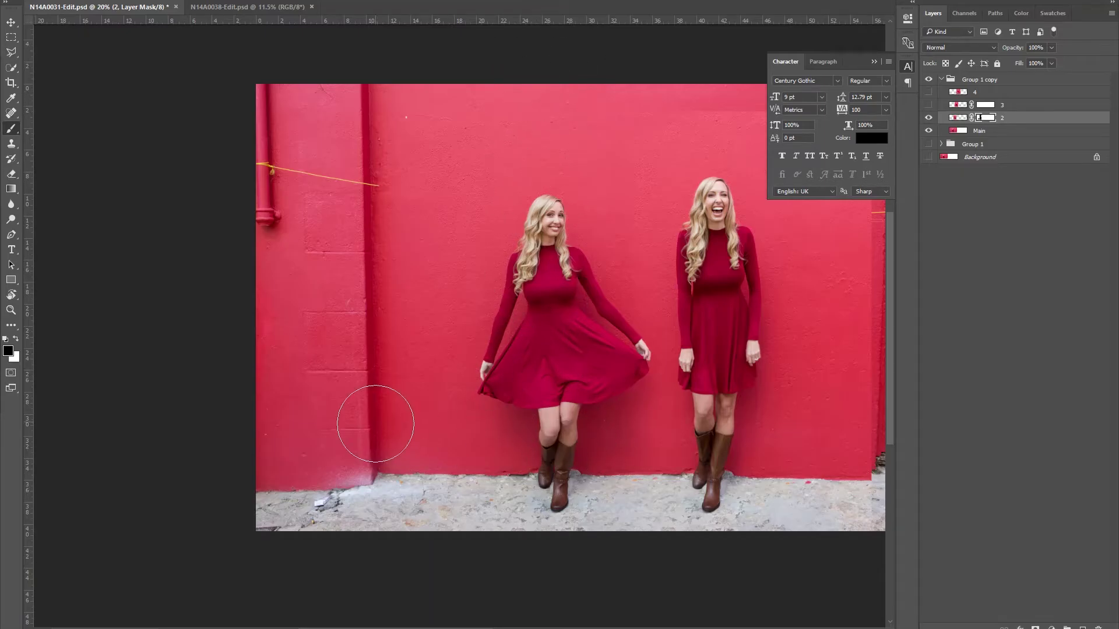
Show layer 3 and brush its mask to reveal the middle woman's head and shoulders.
{"action": "scroll", "coordinate": [647, 209], "scroll_direction": "right", "scroll_amount": 5}
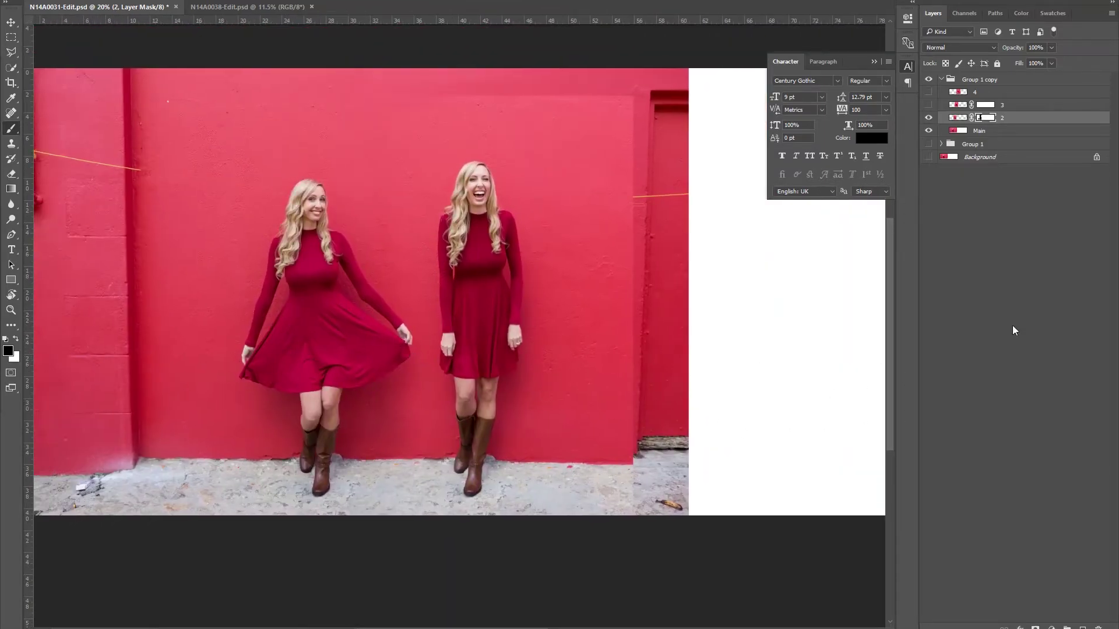
{"action": "left_click", "coordinate": [928, 104]}
{"action": "left_click", "coordinate": [992, 105]}
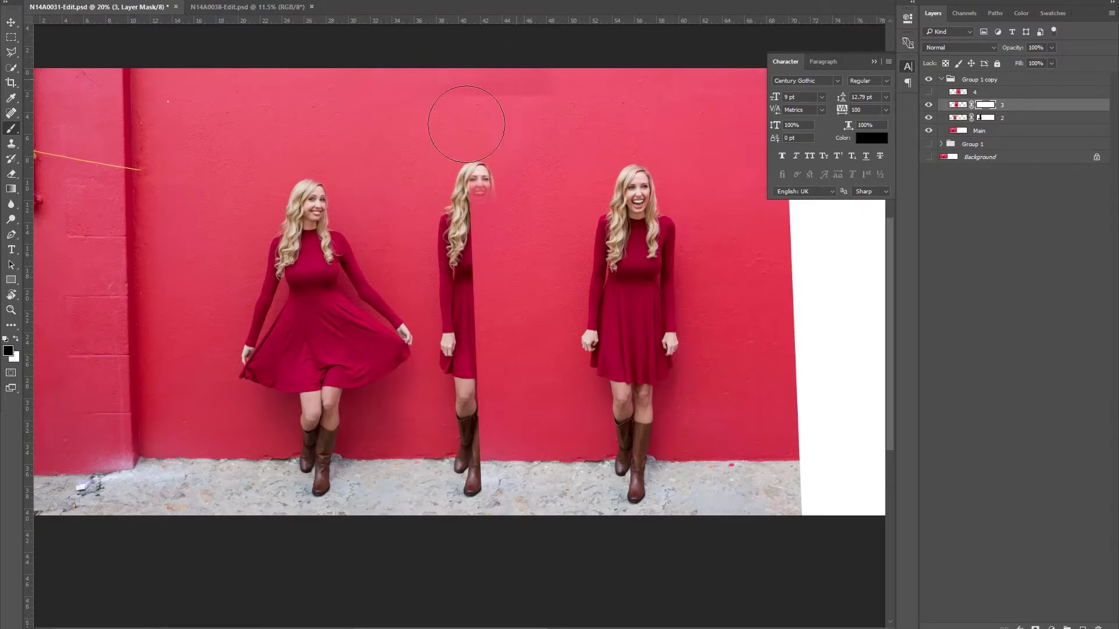
{"action": "mouse_move", "coordinate": [475, 169]}
{"action": "left_mouse_down"}
{"action": "mouse_move", "coordinate": [486, 341]}
{"action": "mouse_move", "coordinate": [510, 298]}
{"action": "mouse_move", "coordinate": [507, 105]}
{"action": "mouse_move", "coordinate": [486, 193]}
{"action": "mouse_move", "coordinate": [499, 324]}
{"action": "mouse_move", "coordinate": [472, 443]}
{"action": "left_mouse_up"}
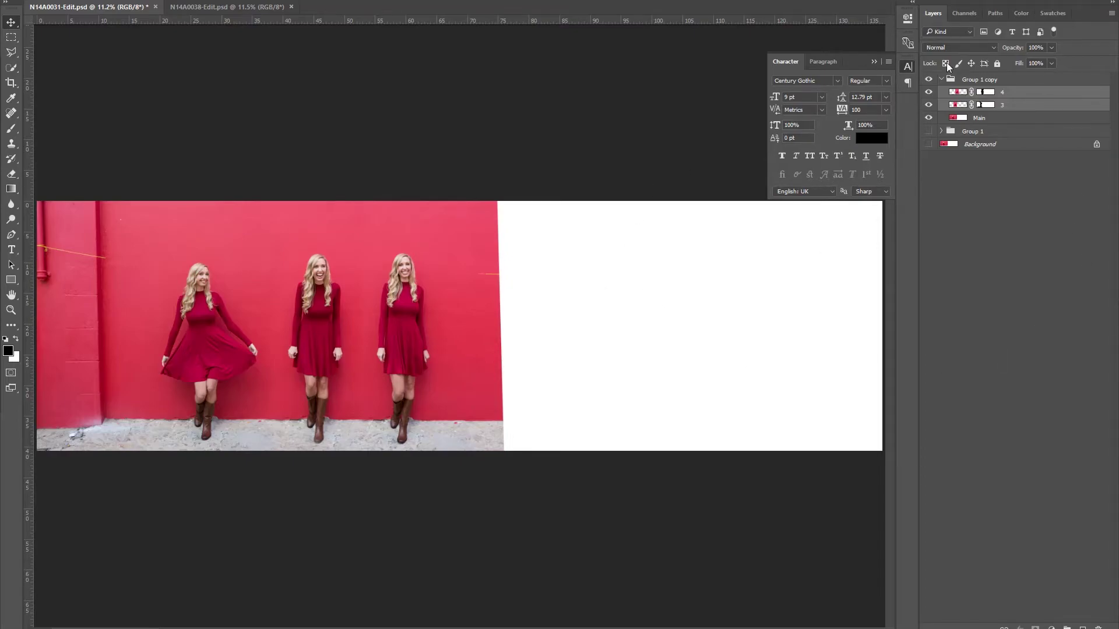
Move layer 4's woman to the far left and set its opacity to 71%.
{"action": "left_click", "coordinate": [965, 242]}
{"action": "left_click", "coordinate": [1026, 96]}
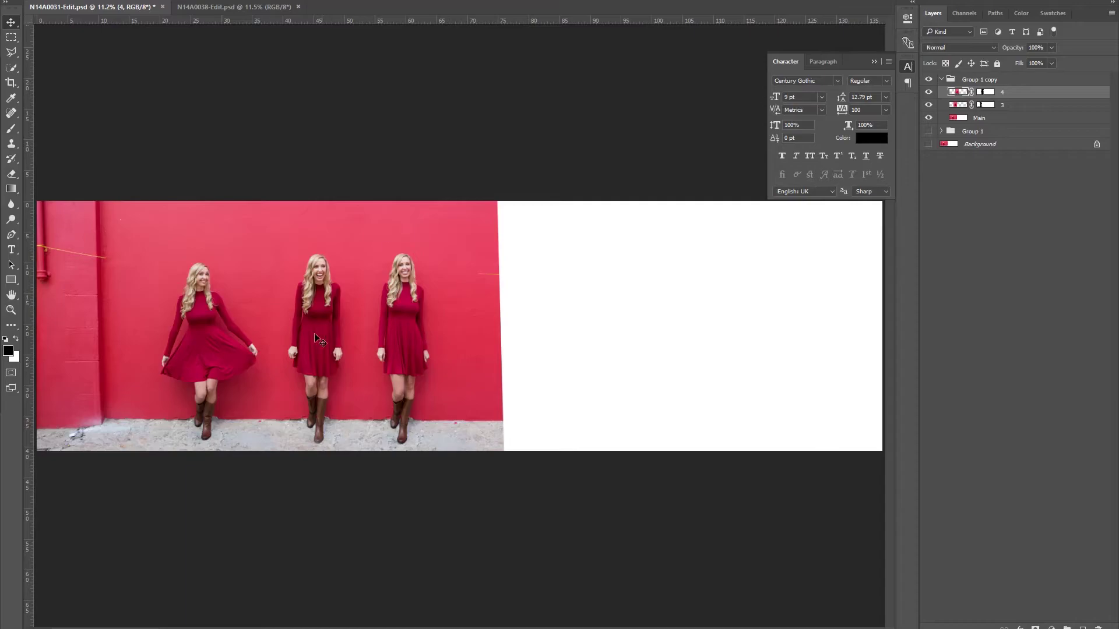
{"action": "left_click_drag", "start_coordinate": [429, 316], "coordinate": [130, 315]}
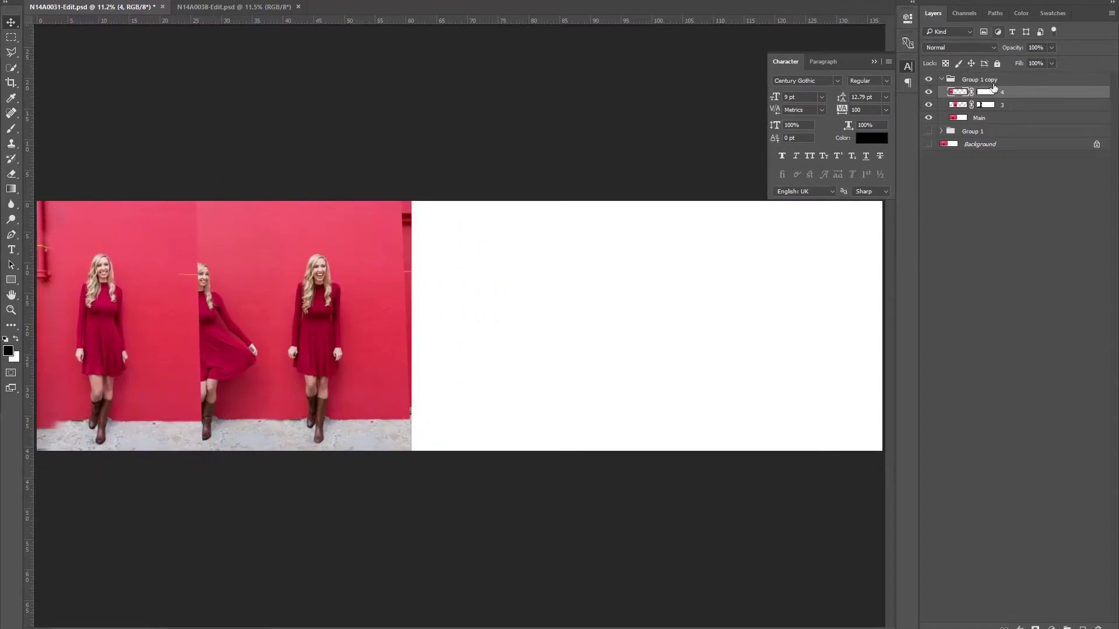
{"action": "left_click_drag", "start_coordinate": [1012, 47], "coordinate": [999, 47]}
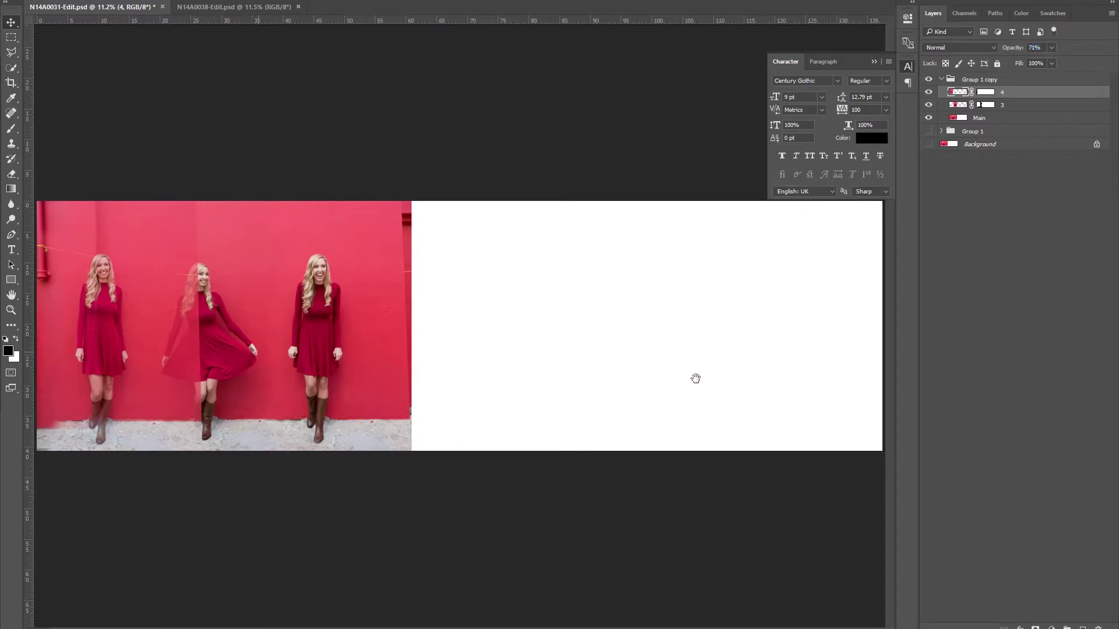
Crop the canvas in from the right to just the three women.
{"action": "key", "text": "c"}
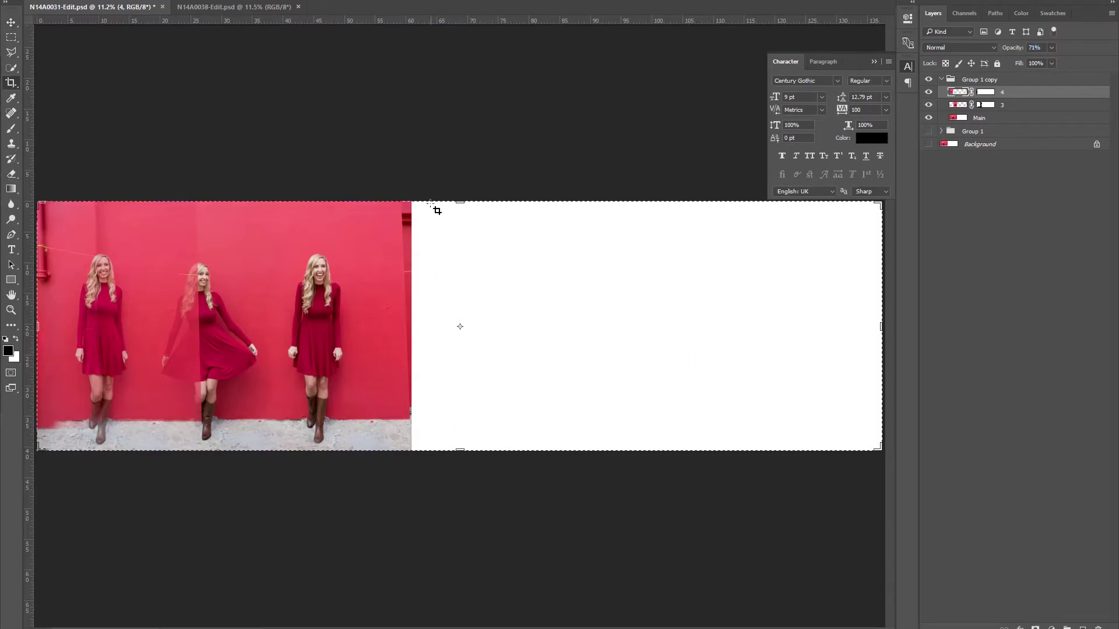
{"action": "left_click_drag", "start_coordinate": [878, 332], "coordinate": [649, 307]}
{"action": "key", "text": "Return"}
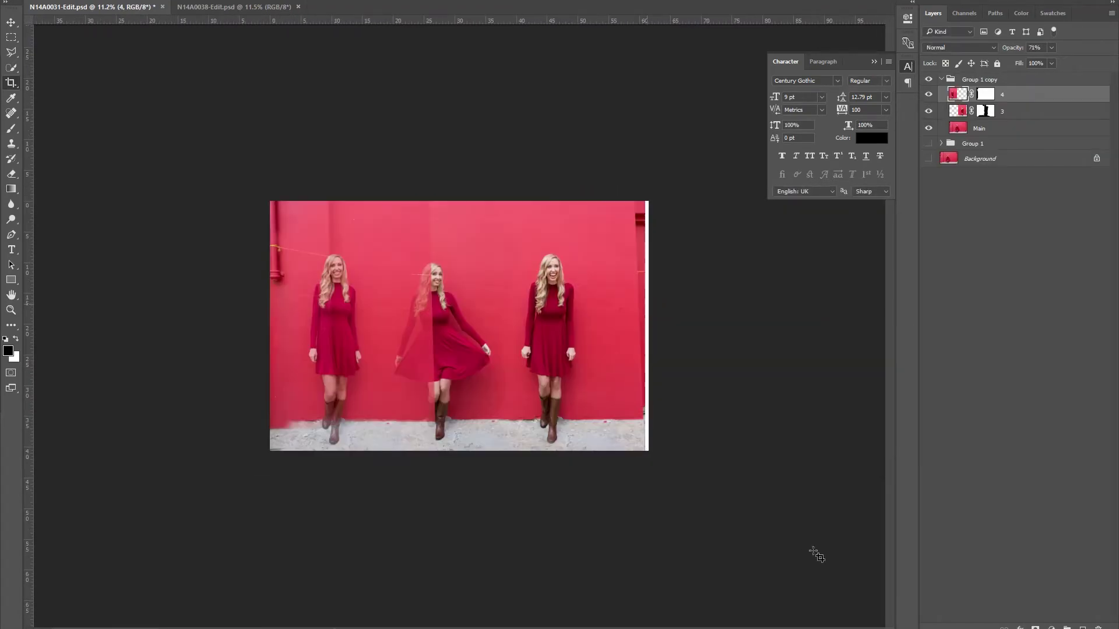
At 25% zoom, set layer 4 to 94% opacity and paint its mask to reveal the middle figure's hair and arm.
{"action": "key", "text": "ctrl+0"}
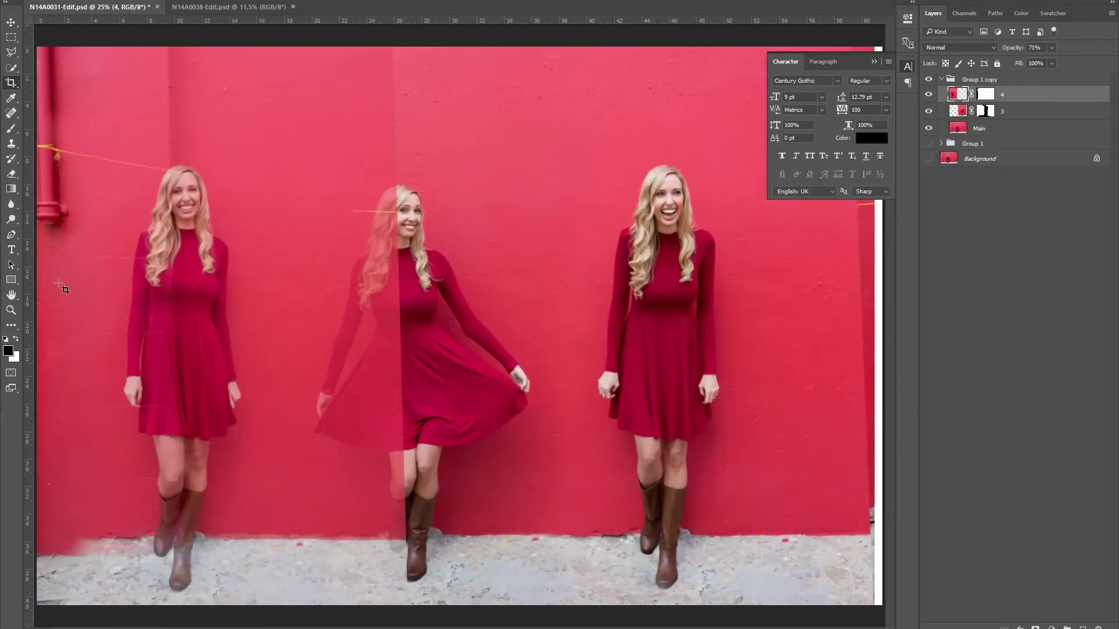
{"action": "left_click_drag", "start_coordinate": [1016, 52], "coordinate": [1081, 83]}
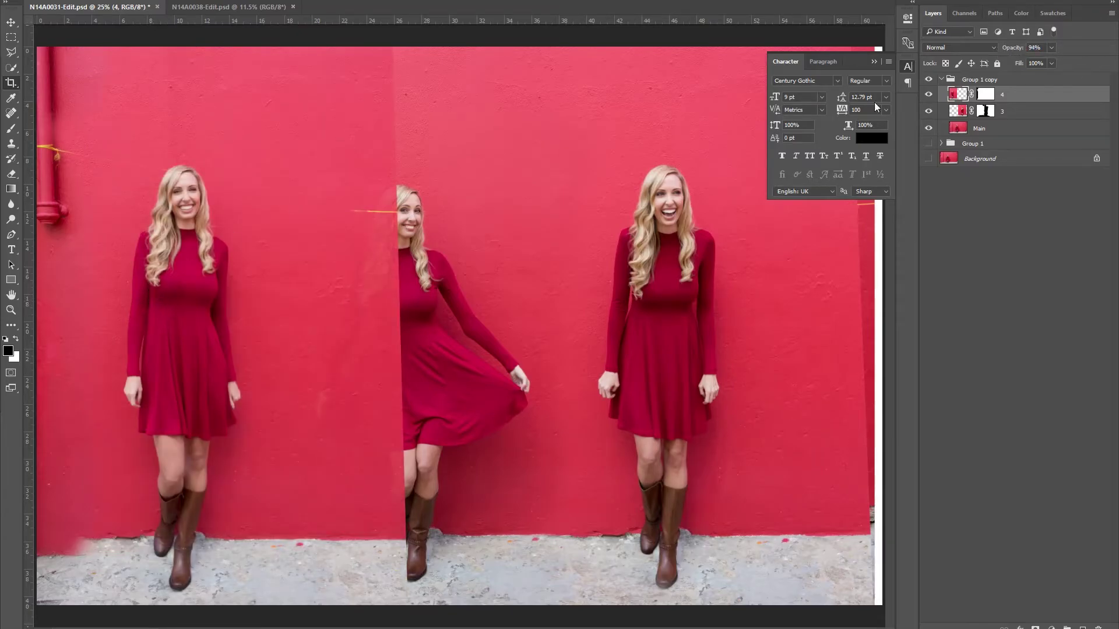
{"action": "left_click", "coordinate": [985, 94]}
{"action": "key", "text": "b"}
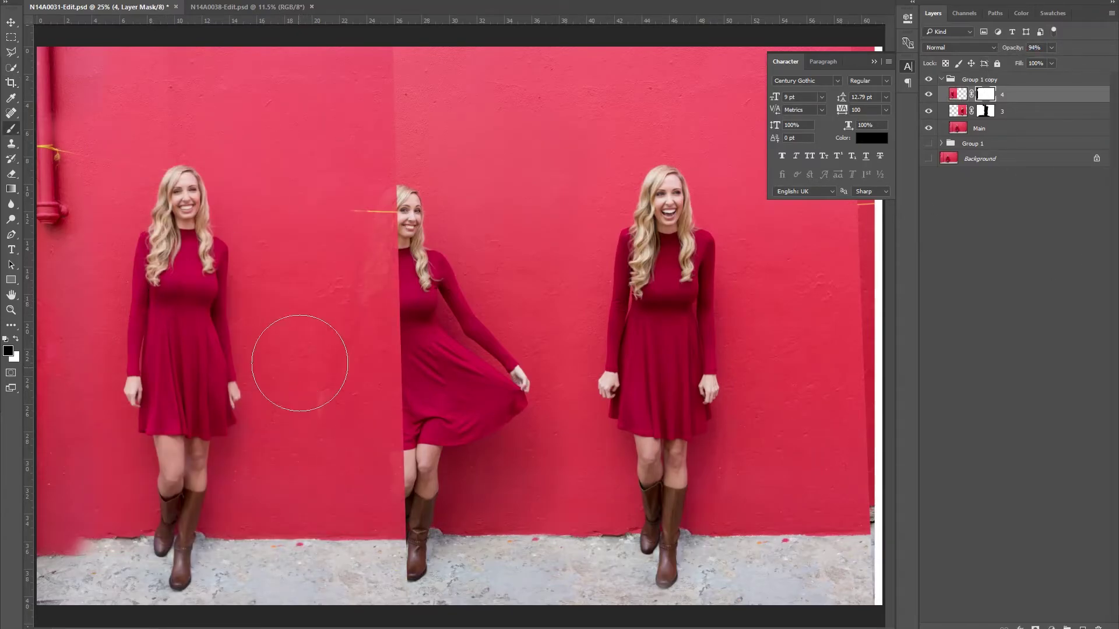
{"action": "left_click_drag", "start_coordinate": [407, 256], "coordinate": [438, 234]}
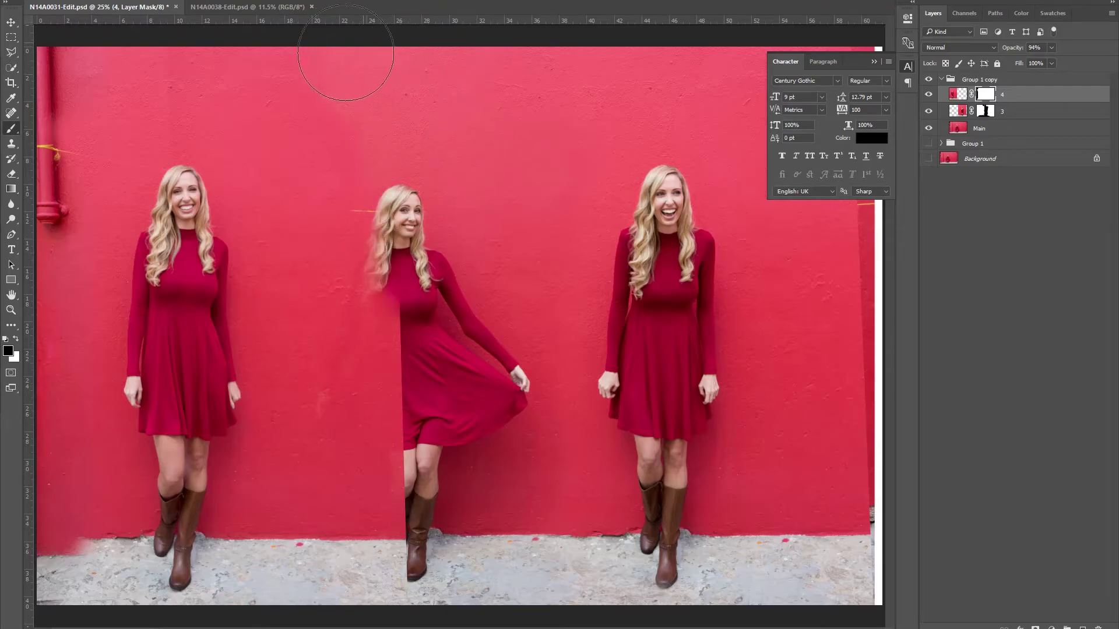
{"action": "mouse_move", "coordinate": [361, 233]}
{"action": "left_mouse_down"}
{"action": "mouse_move", "coordinate": [359, 292]}
{"action": "mouse_move", "coordinate": [365, 239]}
{"action": "mouse_move", "coordinate": [339, 200]}
{"action": "mouse_move", "coordinate": [302, 227]}
{"action": "mouse_move", "coordinate": [382, 302]}
{"action": "mouse_move", "coordinate": [332, 350]}
{"action": "mouse_move", "coordinate": [348, 309]}
{"action": "mouse_move", "coordinate": [309, 291]}
{"action": "mouse_move", "coordinate": [341, 326]}
{"action": "mouse_move", "coordinate": [336, 405]}
{"action": "mouse_move", "coordinate": [364, 439]}
{"action": "mouse_move", "coordinate": [349, 431]}
{"action": "mouse_move", "coordinate": [410, 428]}
{"action": "mouse_move", "coordinate": [428, 473]}
{"action": "mouse_move", "coordinate": [371, 496]}
{"action": "mouse_move", "coordinate": [428, 492]}
{"action": "mouse_move", "coordinate": [397, 512]}
{"action": "left_mouse_up"}
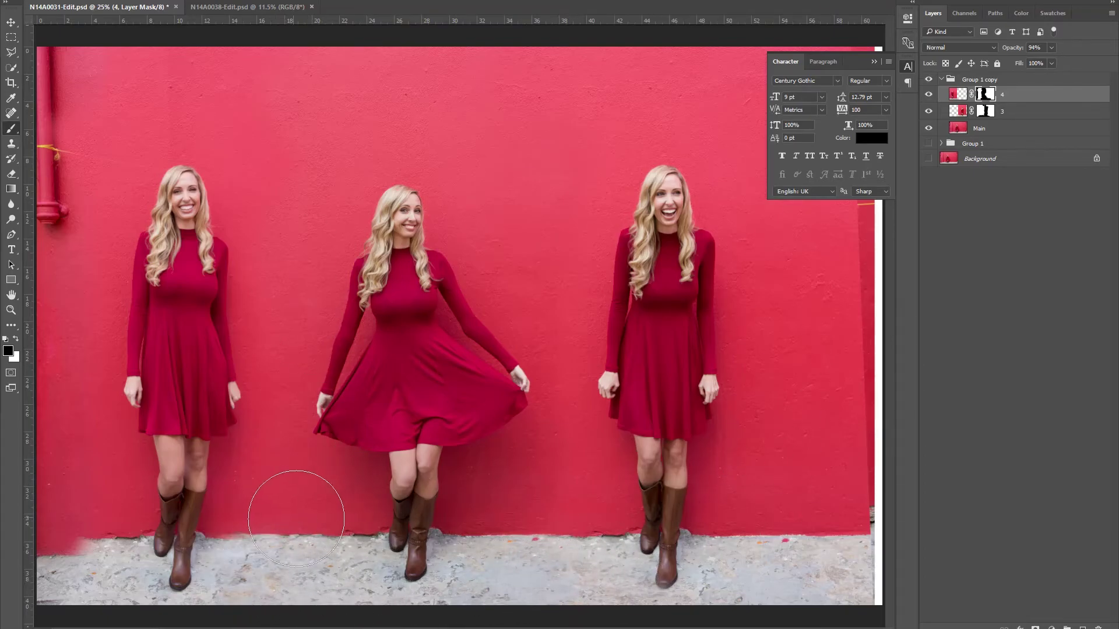
Switch the mask painting colour to white and make the brush smaller.
{"action": "key", "text": "x"}
{"action": "left_click_drag", "start_coordinate": [272, 534], "coordinate": [226, 551]}
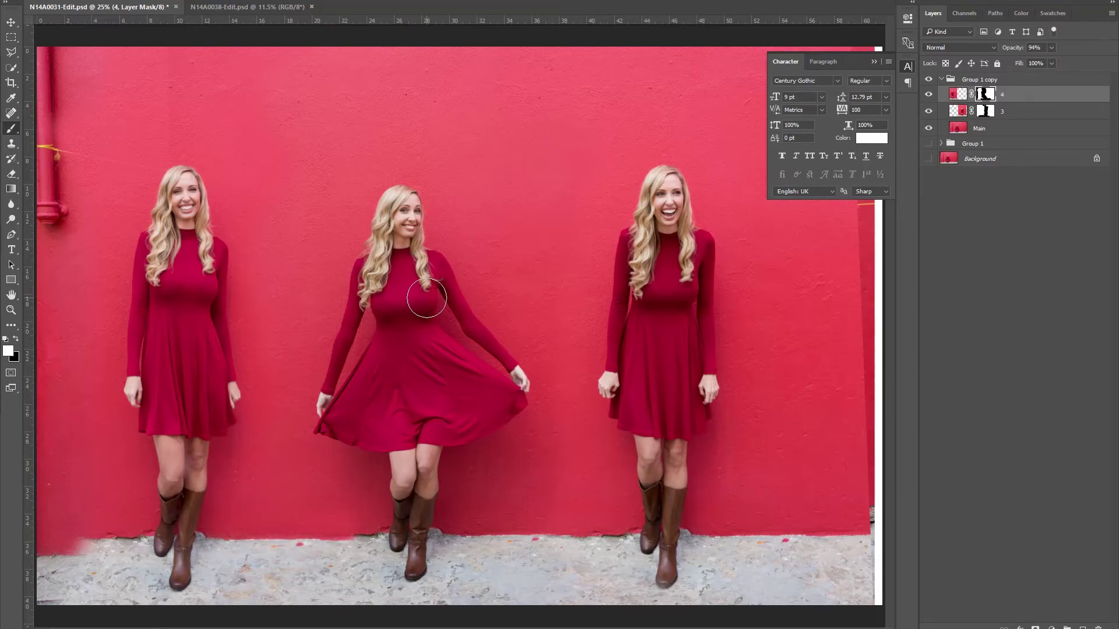
{"action": "right_click", "coordinate": [662, 446]}
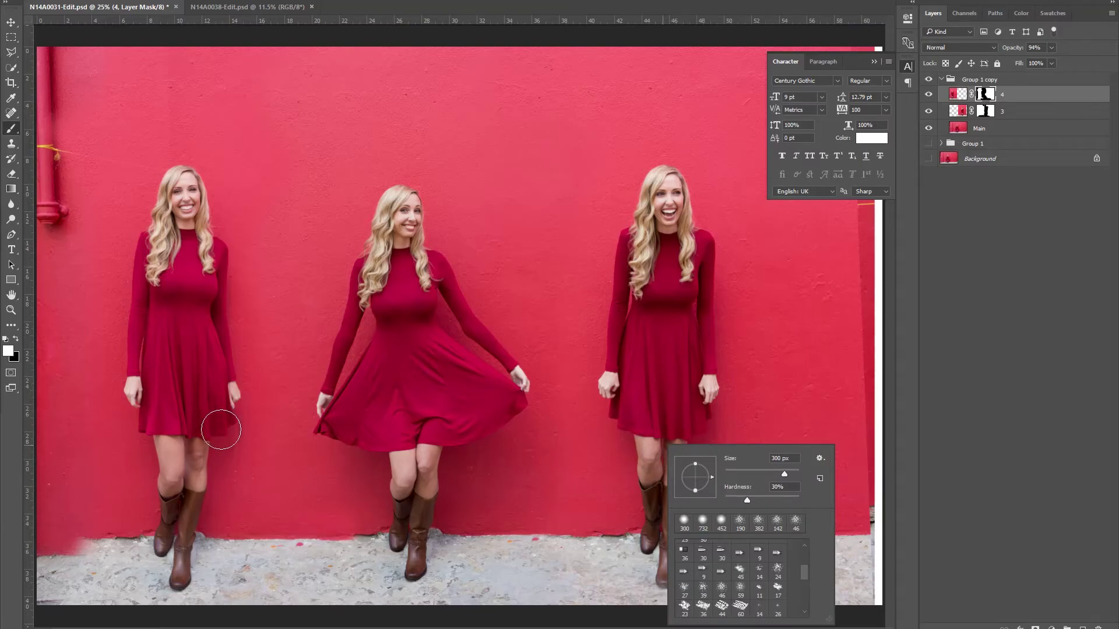
{"action": "key", "text": "Return"}
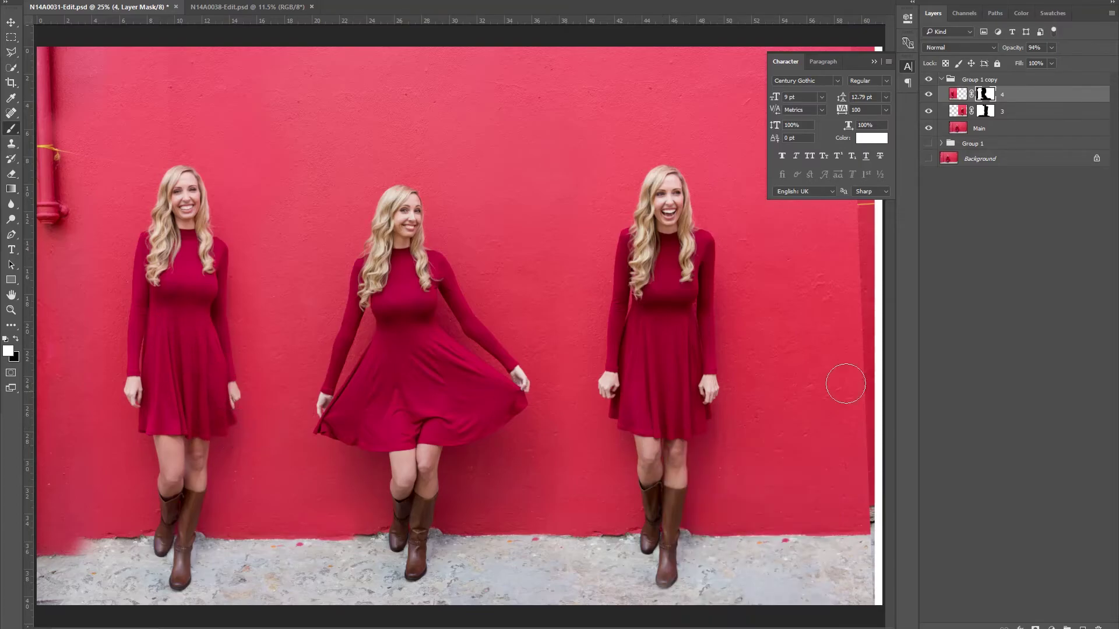
Nudge layer 4's left figure slightly to the right.
{"action": "left_click", "coordinate": [957, 94]}
{"action": "key", "text": "v"}
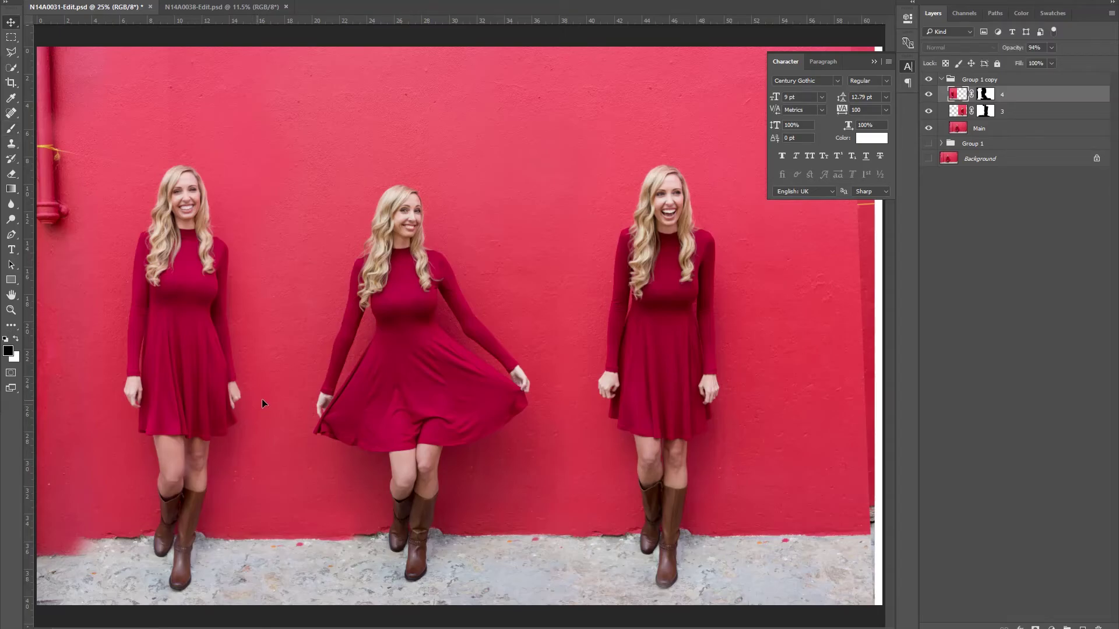
{"action": "left_click_drag", "start_coordinate": [200, 396], "coordinate": [200, 399]}
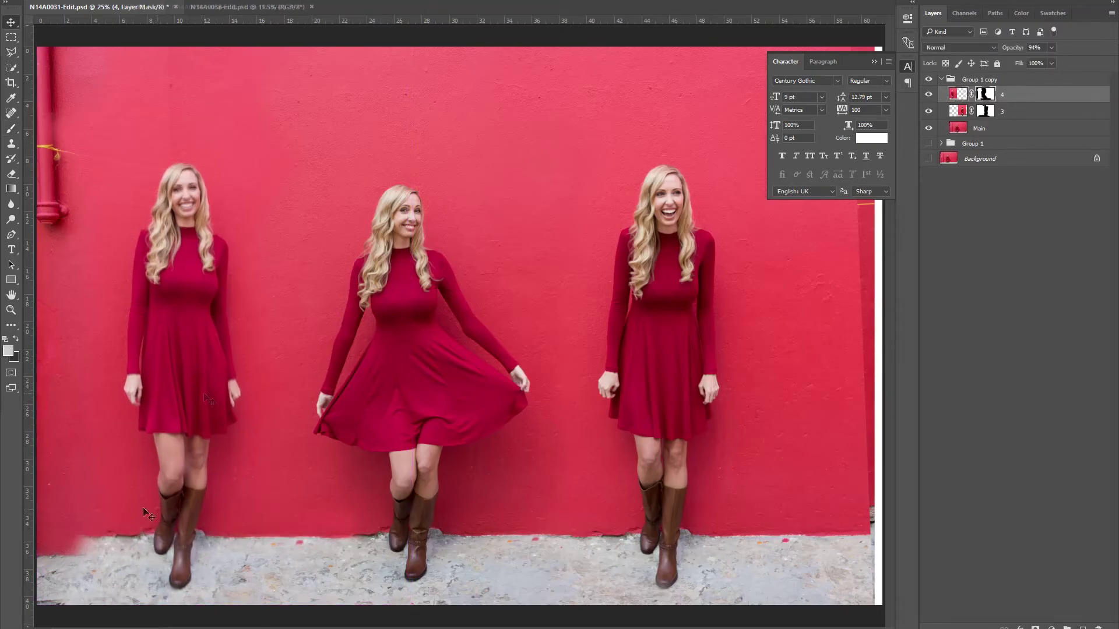
Paint out the pink patch on the floor and clean up the image's left edge.
{"action": "key", "text": "b"}
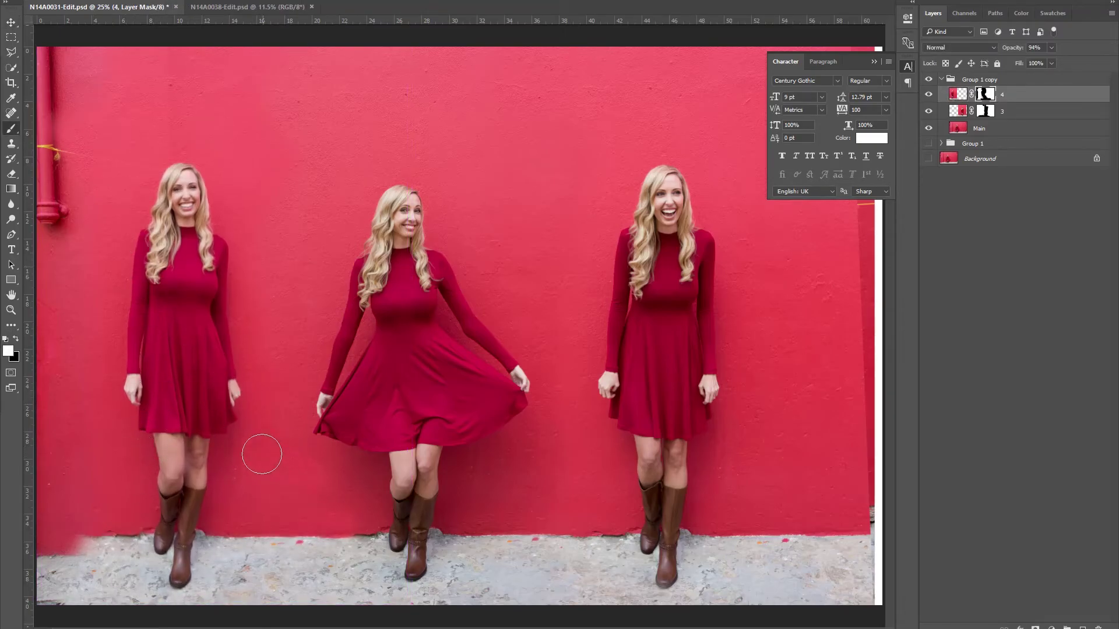
{"action": "left_click_drag", "start_coordinate": [56, 540], "coordinate": [82, 542]}
{"action": "left_click_drag", "start_coordinate": [51, 466], "coordinate": [67, 449]}
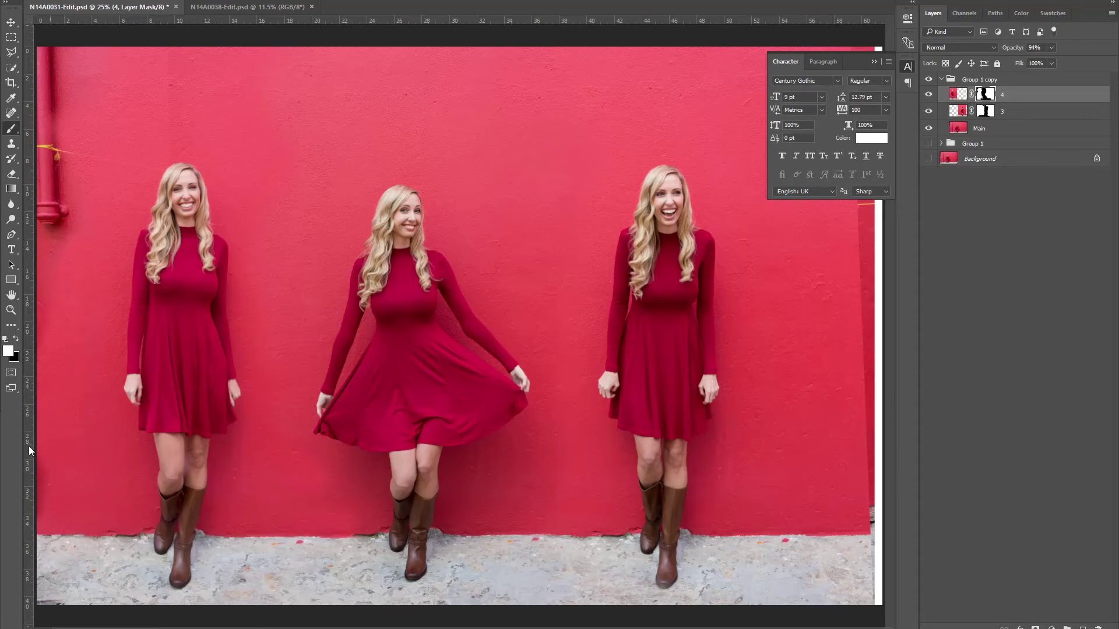
{"action": "right_click", "coordinate": [98, 433], "text": "alt"}
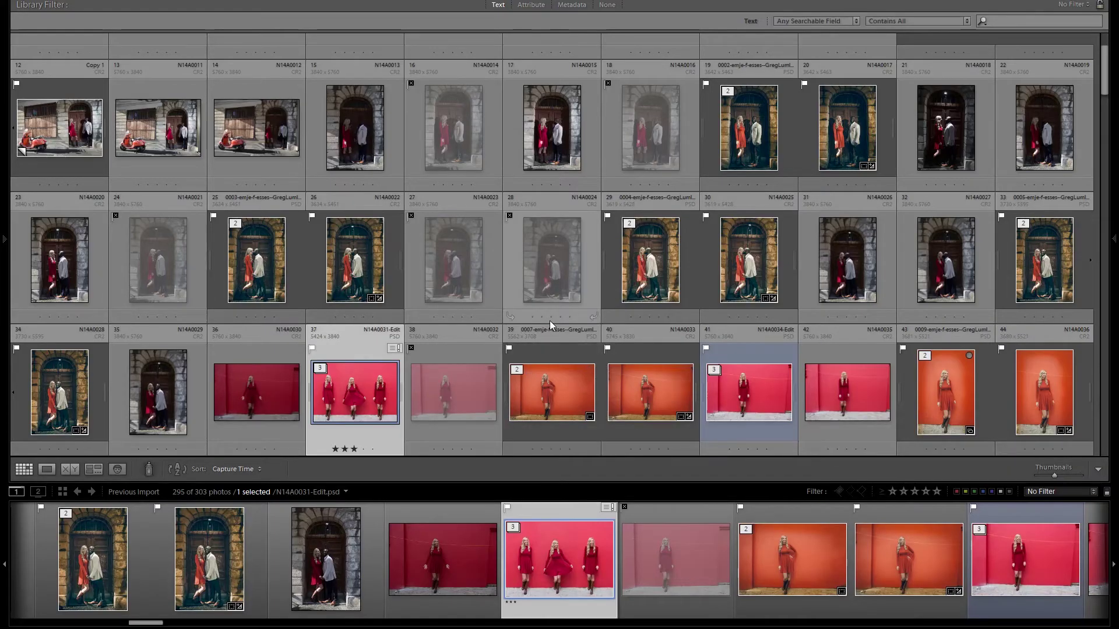
Paste the saved develop settings onto N14A0031-Edit.psd in the Develop module.
{"action": "key", "text": "d"}
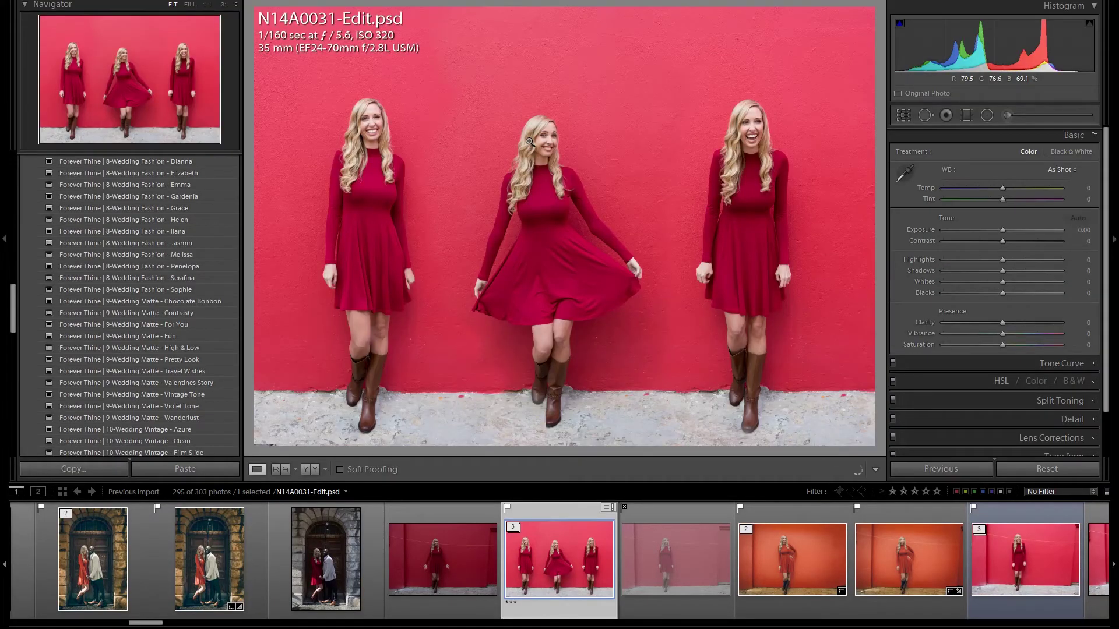
{"action": "key", "text": "ctrl+shift+v"}
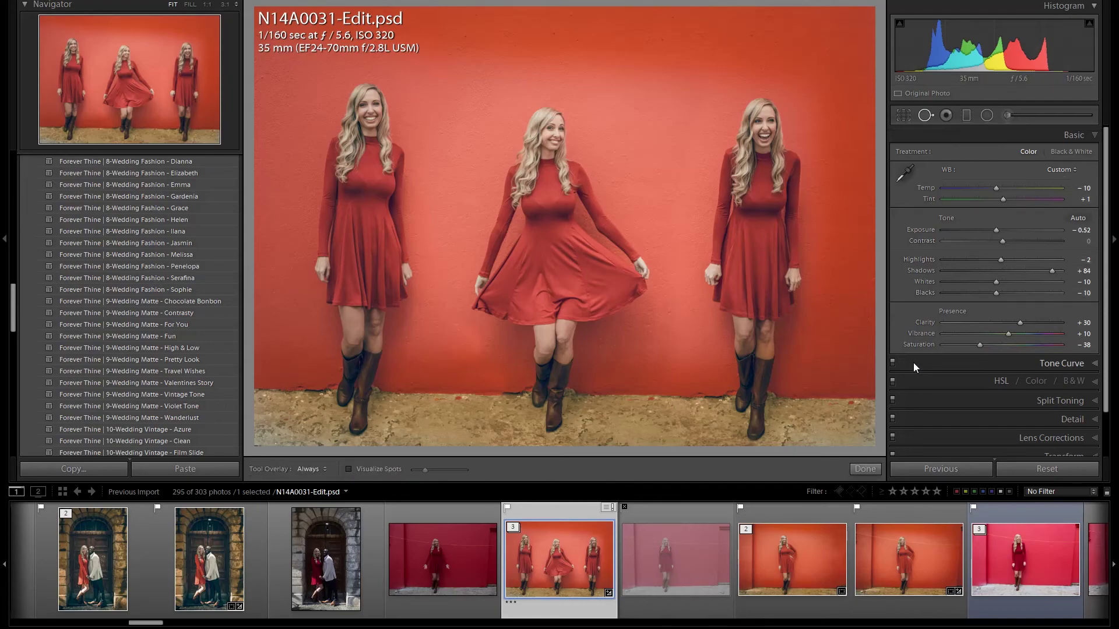
Crop the composite with the 2 x 3 / 4 x 6 aspect ratio and commit the crop.
{"action": "key", "text": "q"}
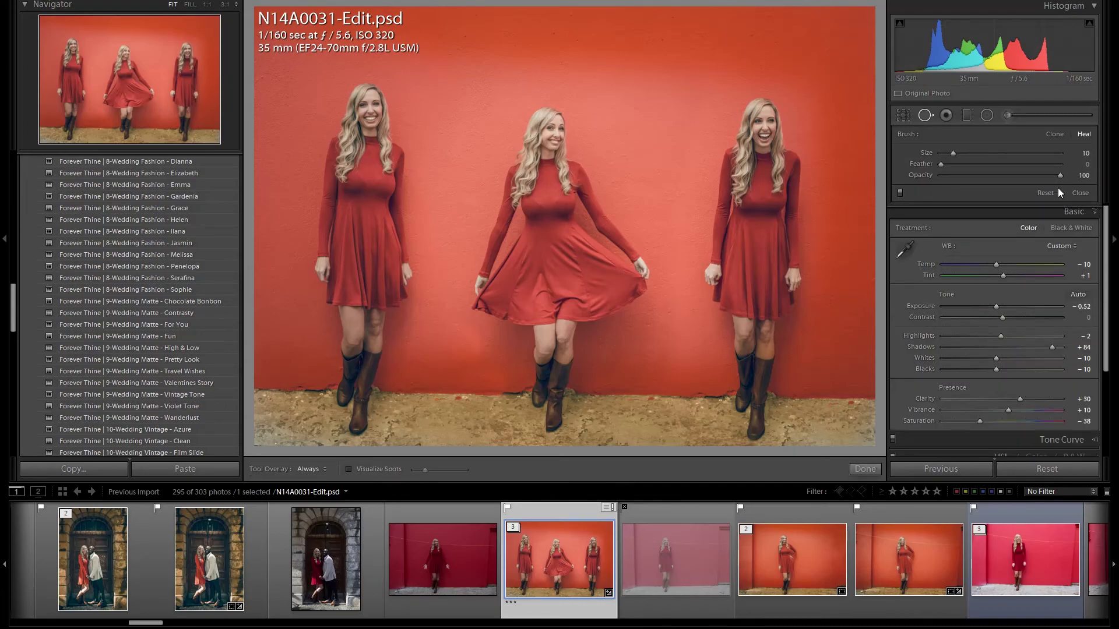
{"action": "key", "text": "r"}
{"action": "left_click", "coordinate": [1064, 154]}
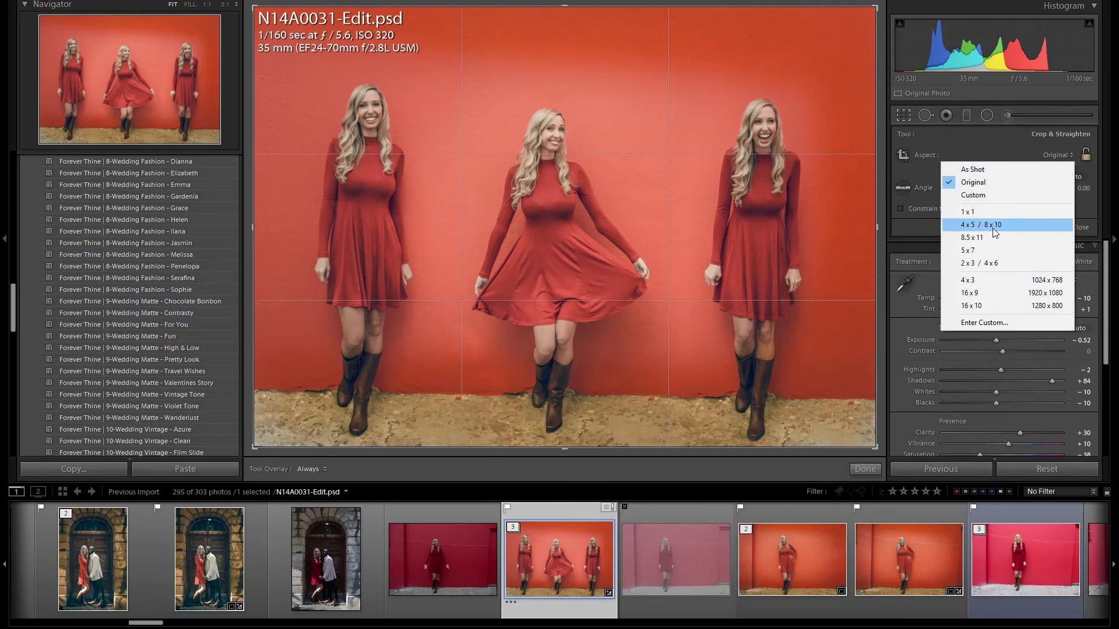
{"action": "left_click", "coordinate": [977, 263]}
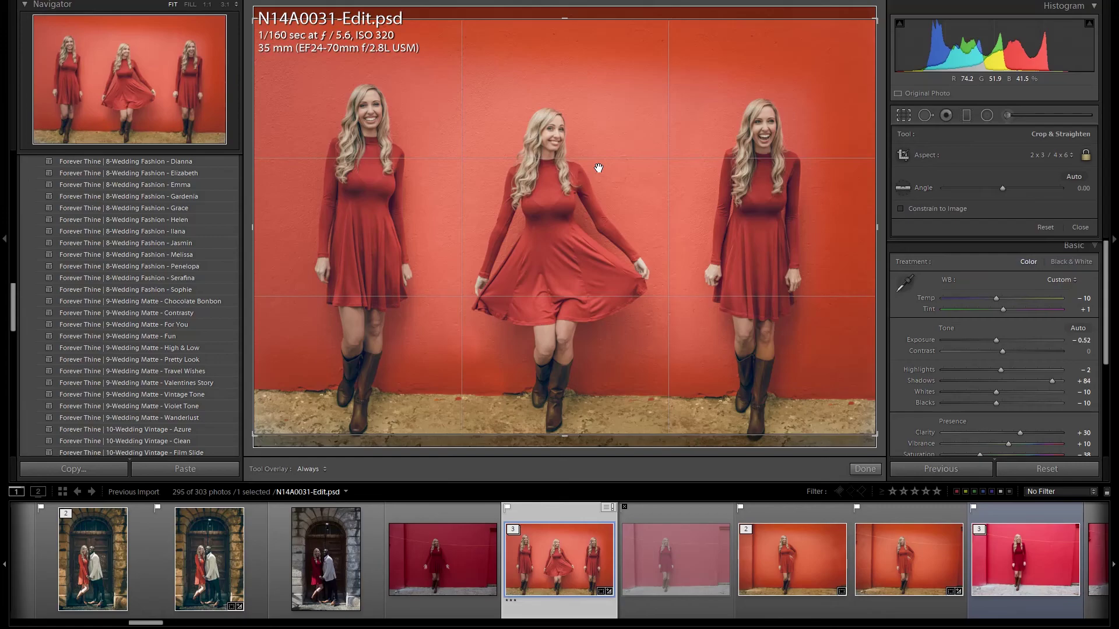
{"action": "key", "text": "Return"}
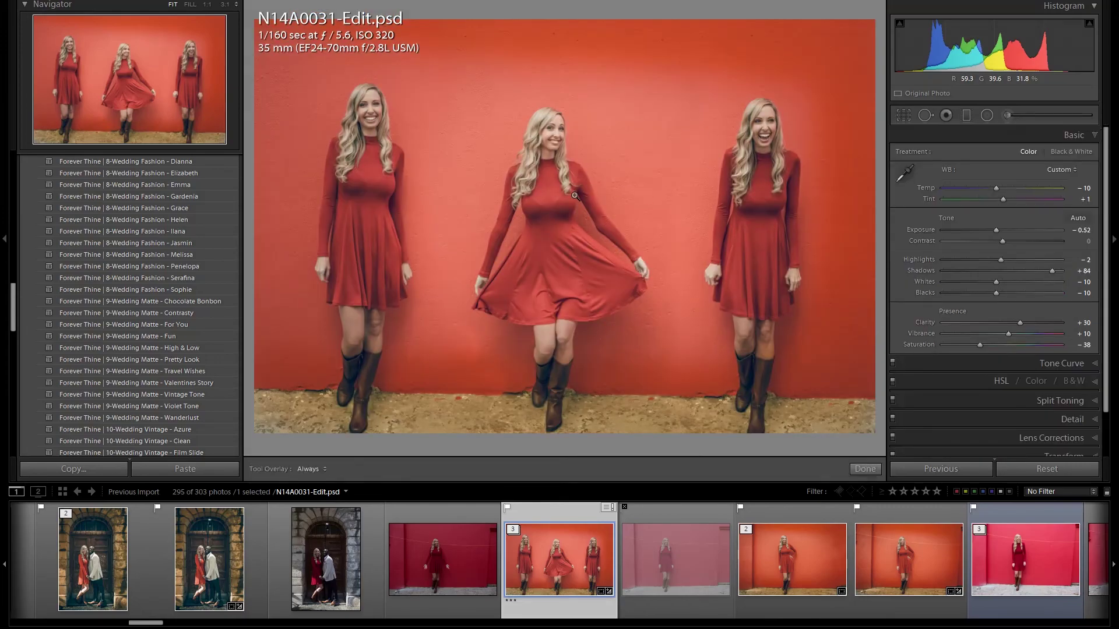